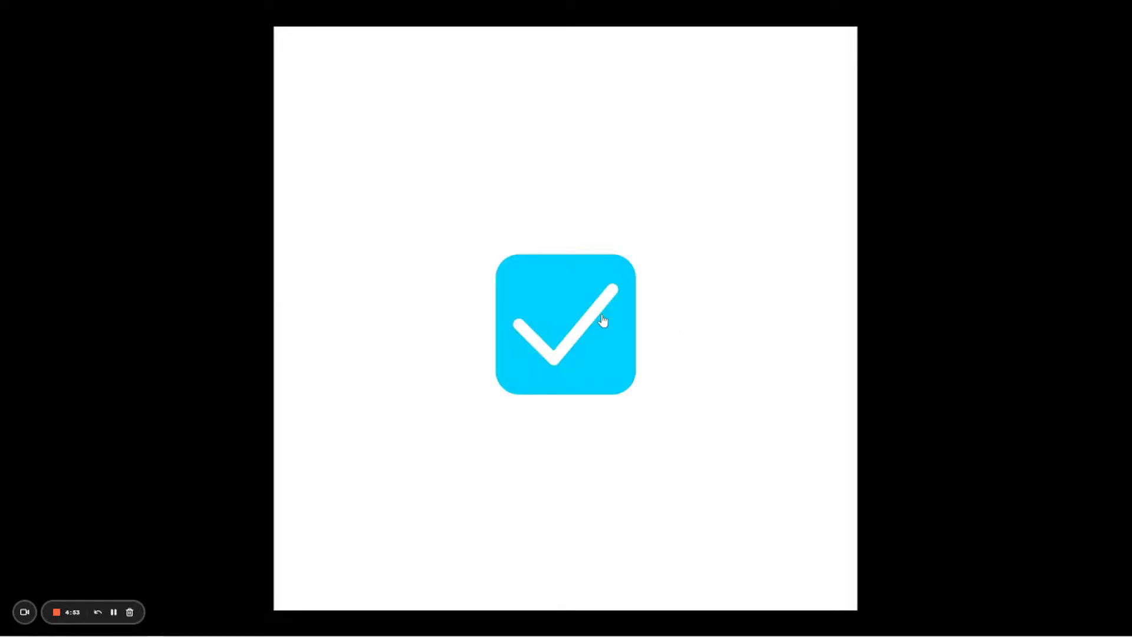
{"action": "left_click", "coordinate": [601, 320]}
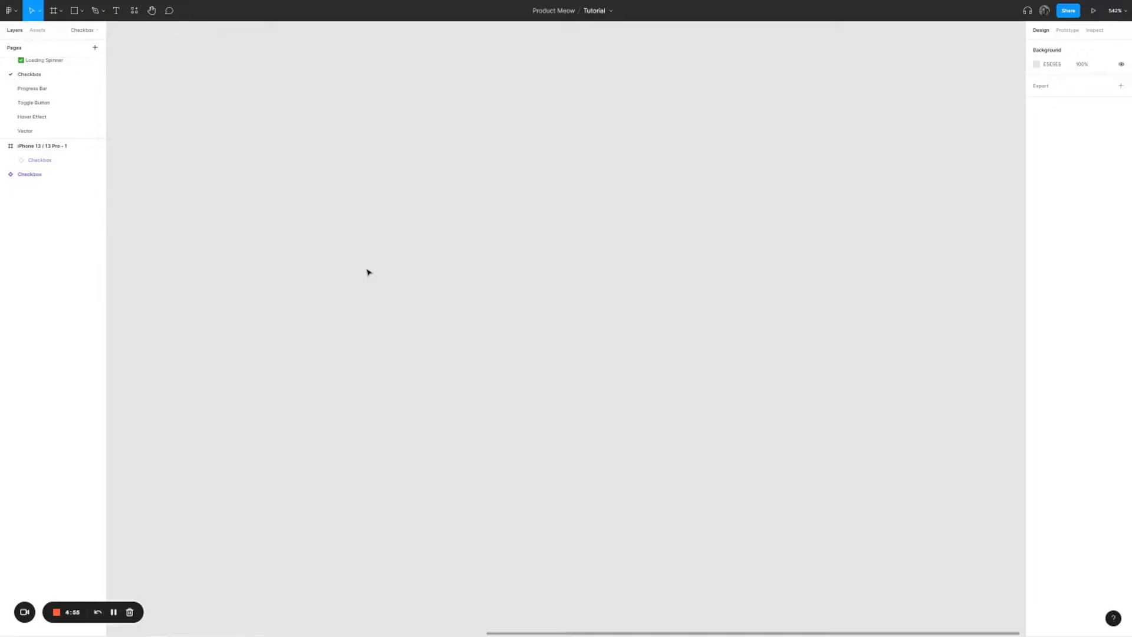
Search the plugin browser for 'iconify' and run the Iconify plugin
{"action": "right_click", "coordinate": [367, 272]}
{"action": "mouse_move", "coordinate": [425, 344]}
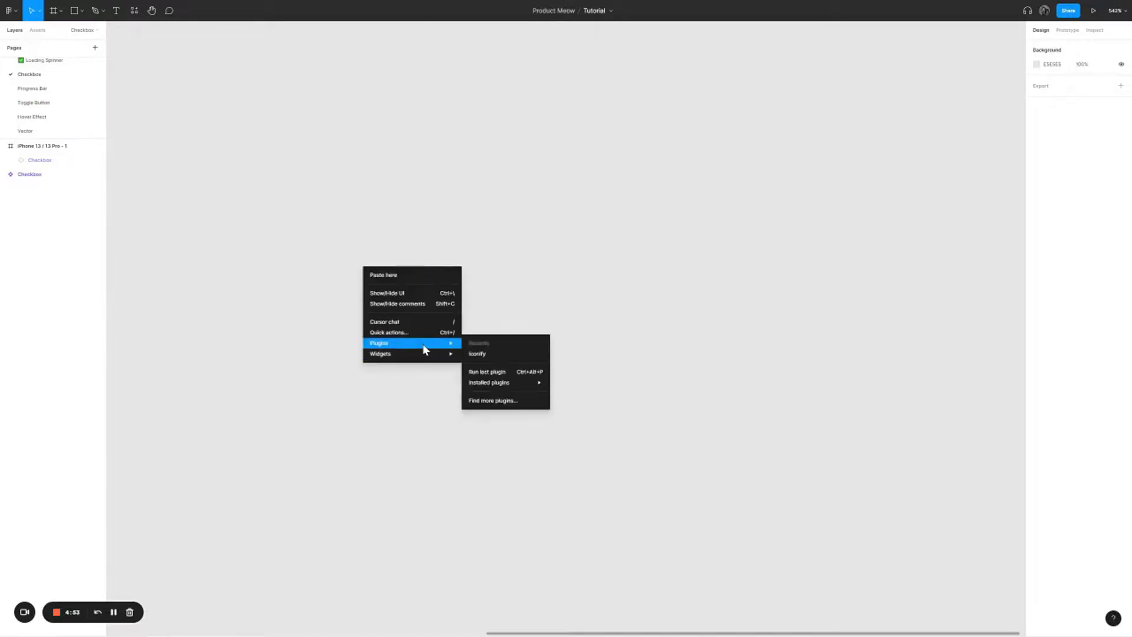
{"action": "left_click", "coordinate": [507, 401]}
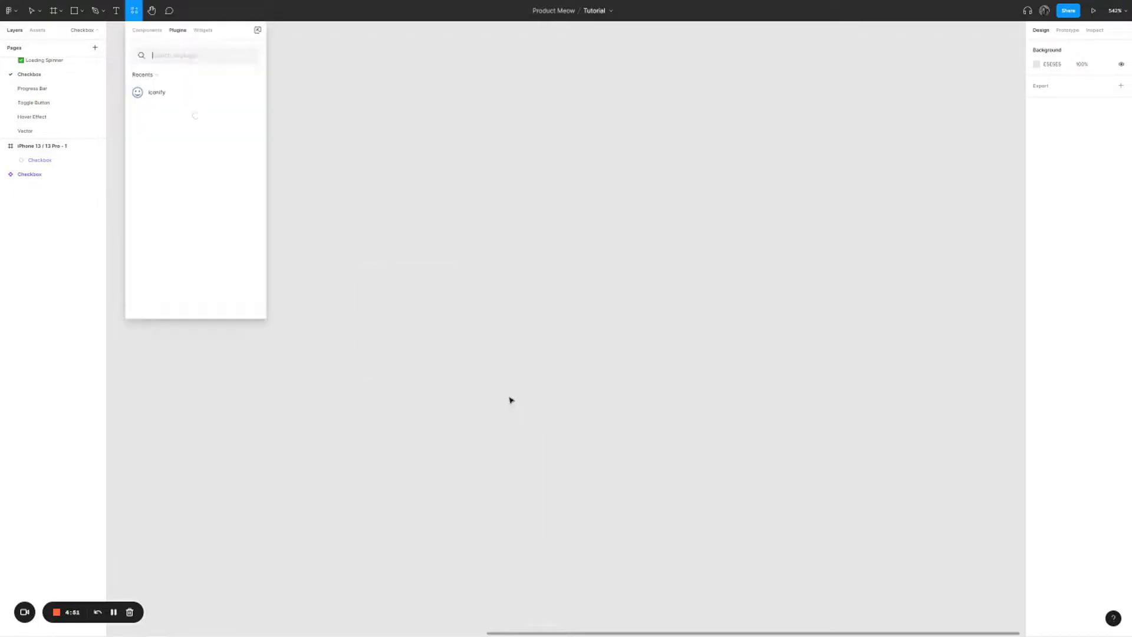
{"action": "type", "text": "iconi"}
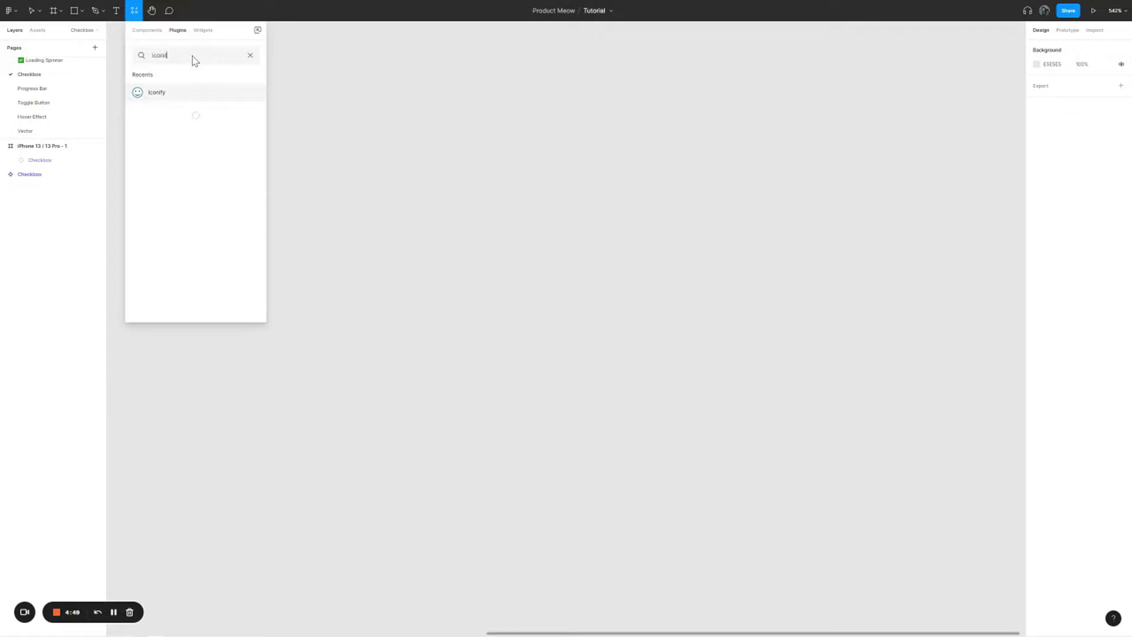
{"action": "type", "text": "fy"}
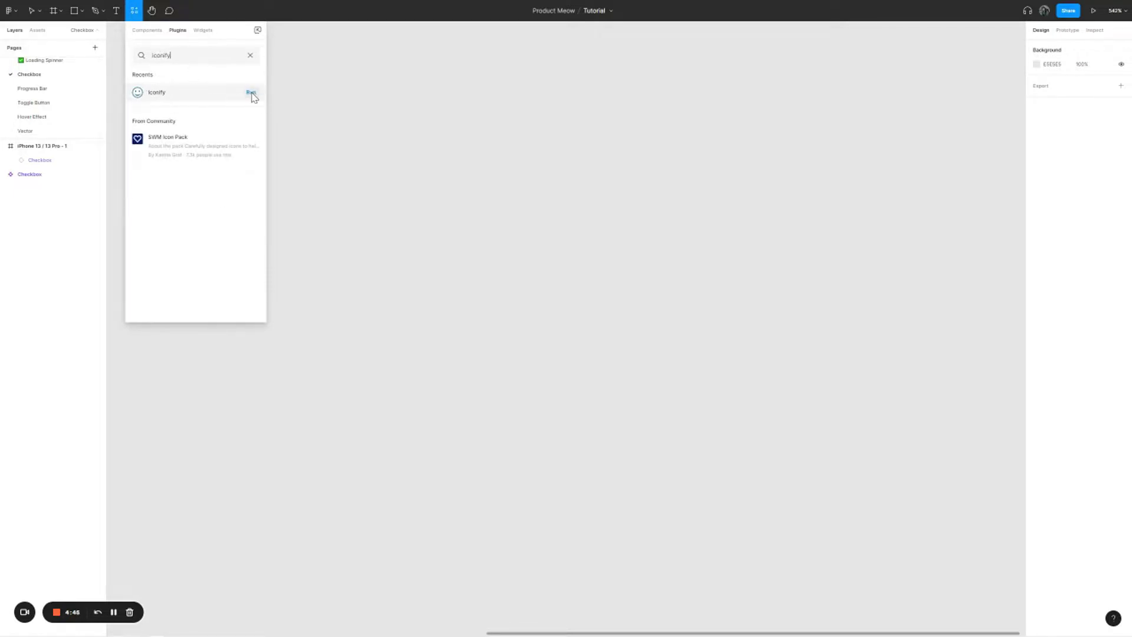
{"action": "left_click", "coordinate": [252, 94]}
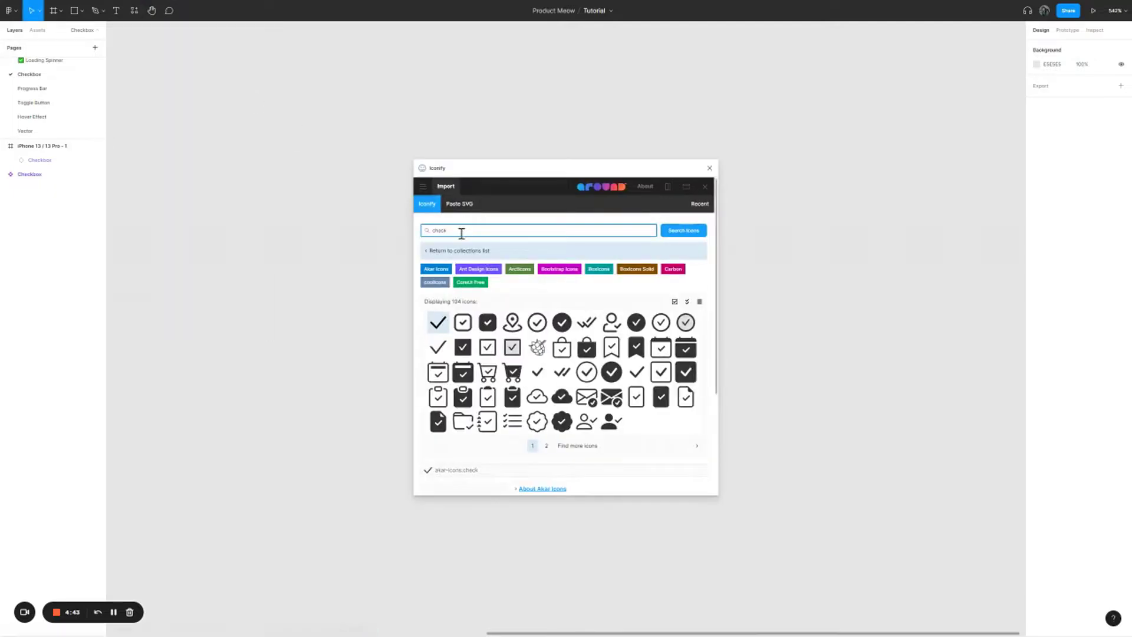
Search Iconify for 'check' and drag the akar-icons:check icon onto the canvas
{"action": "double_click", "coordinate": [462, 232]}
{"action": "key", "text": "BackSpace"}
{"action": "left_click", "coordinate": [686, 231]}
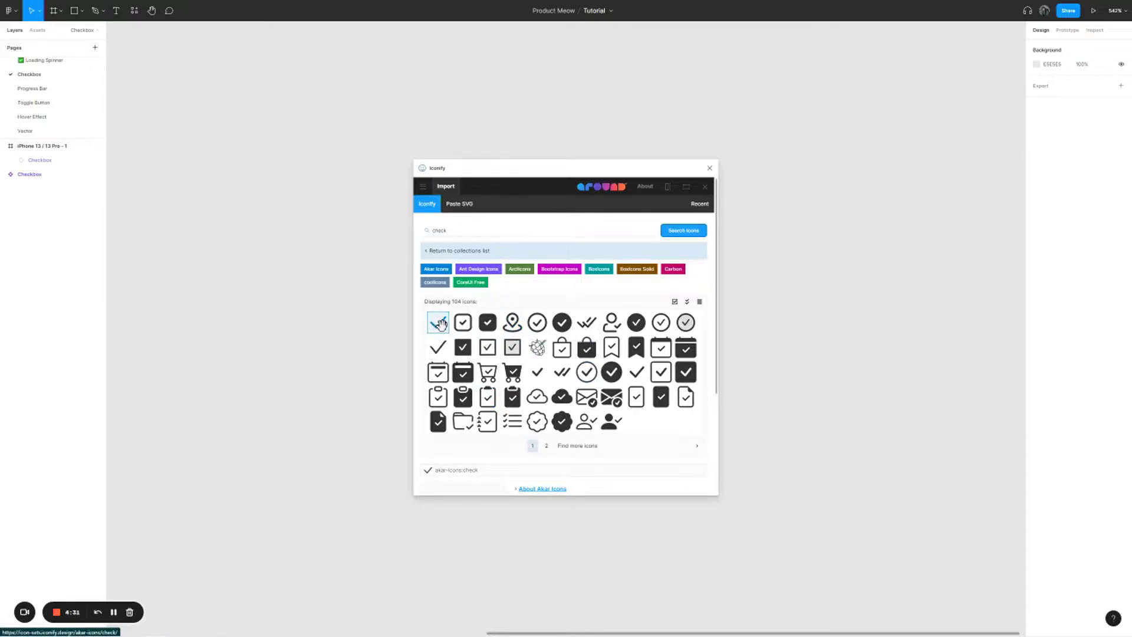
{"action": "left_click_drag", "start_coordinate": [436, 323], "coordinate": [375, 271]}
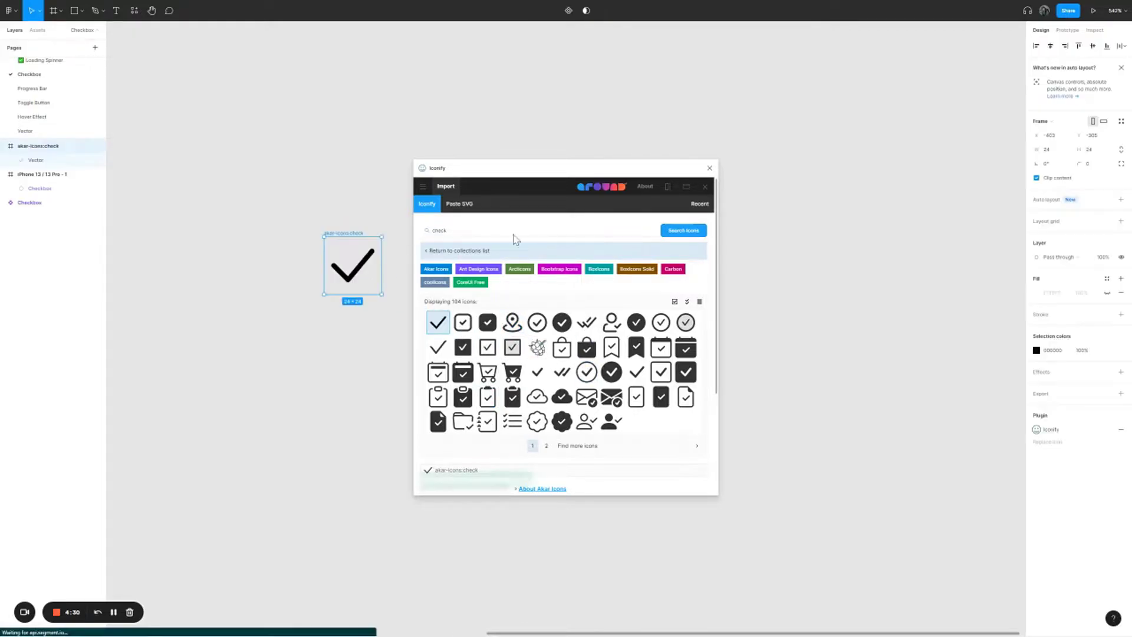
Close the Iconify window and move the check icon frame slightly to the right
{"action": "left_click", "coordinate": [709, 168]}
{"action": "left_click_drag", "start_coordinate": [355, 238], "coordinate": [432, 237]}
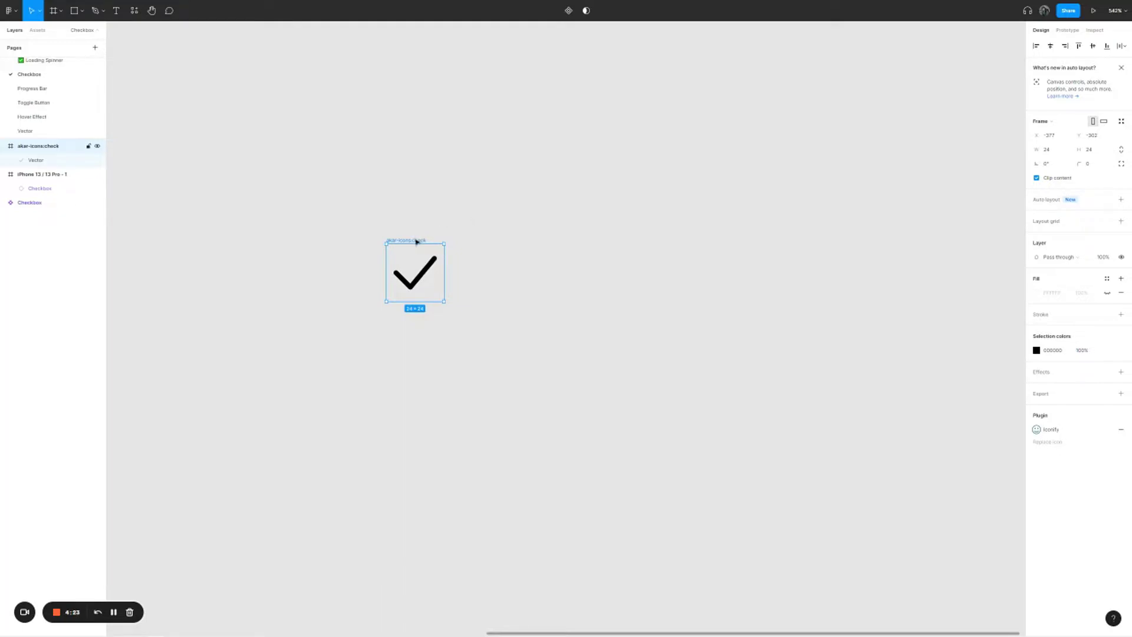
{"action": "right_click", "coordinate": [416, 241]}
{"action": "key", "text": "Escape"}
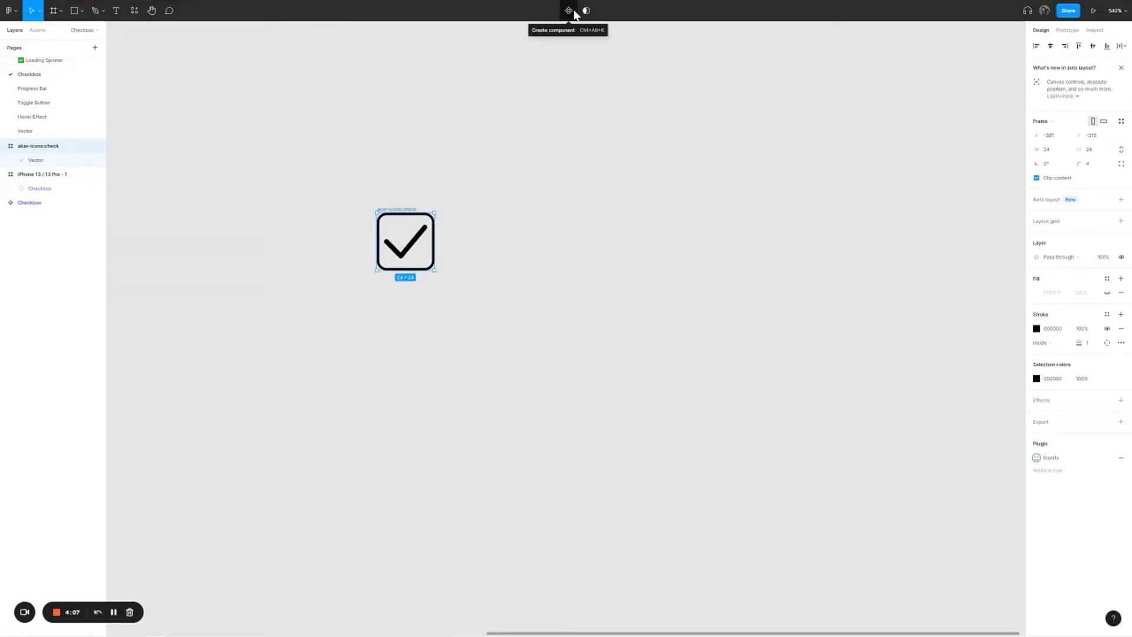
Turn the check frame into a component set with a second variant
{"action": "left_click", "coordinate": [569, 11]}
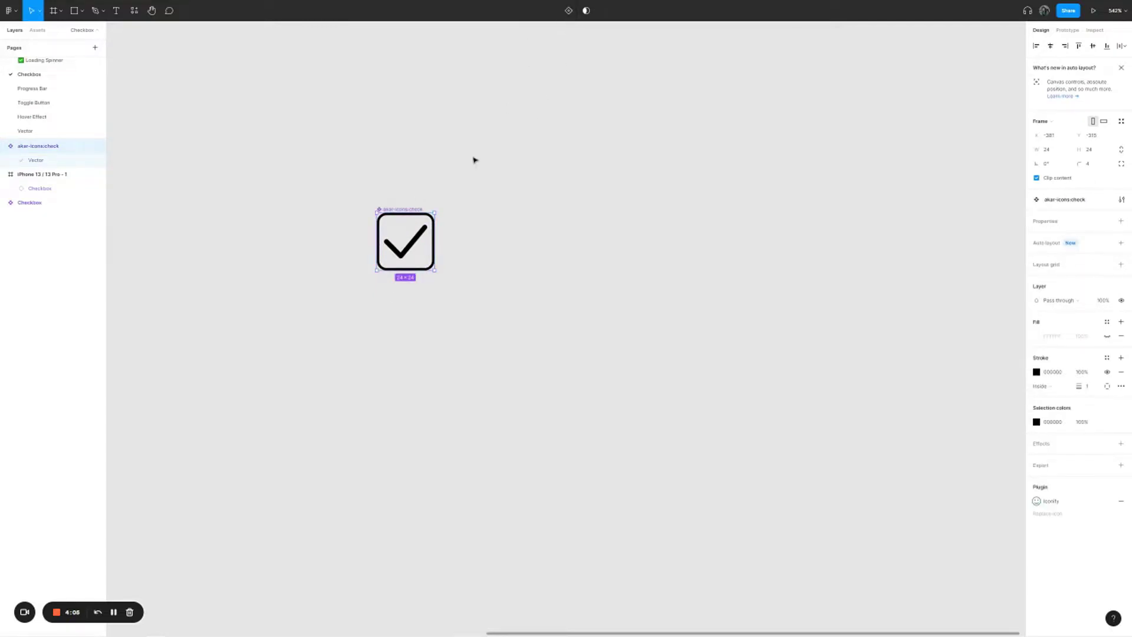
{"action": "left_click", "coordinate": [569, 11]}
{"action": "scroll", "coordinate": [359, 293], "scroll_direction": "up", "scroll_amount": 5}
{"action": "left_click", "coordinate": [647, 260]}
Give the Default variant a white fill and a white checkmark stroke, leaving an empty box
{"action": "left_click", "coordinate": [449, 219]}
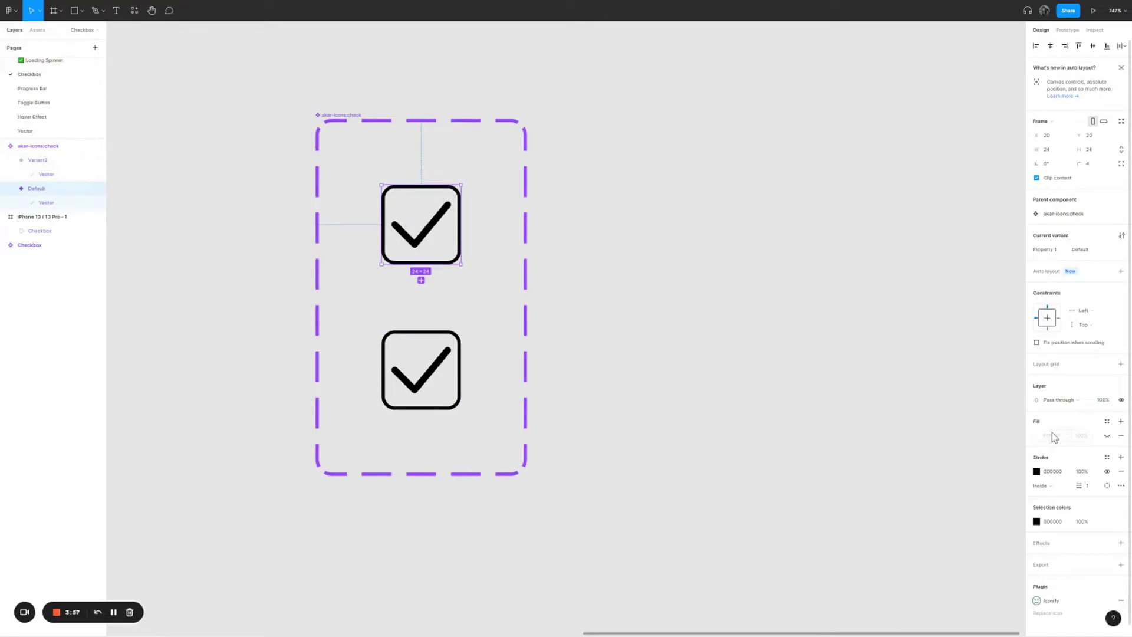
{"action": "left_click", "coordinate": [1108, 436]}
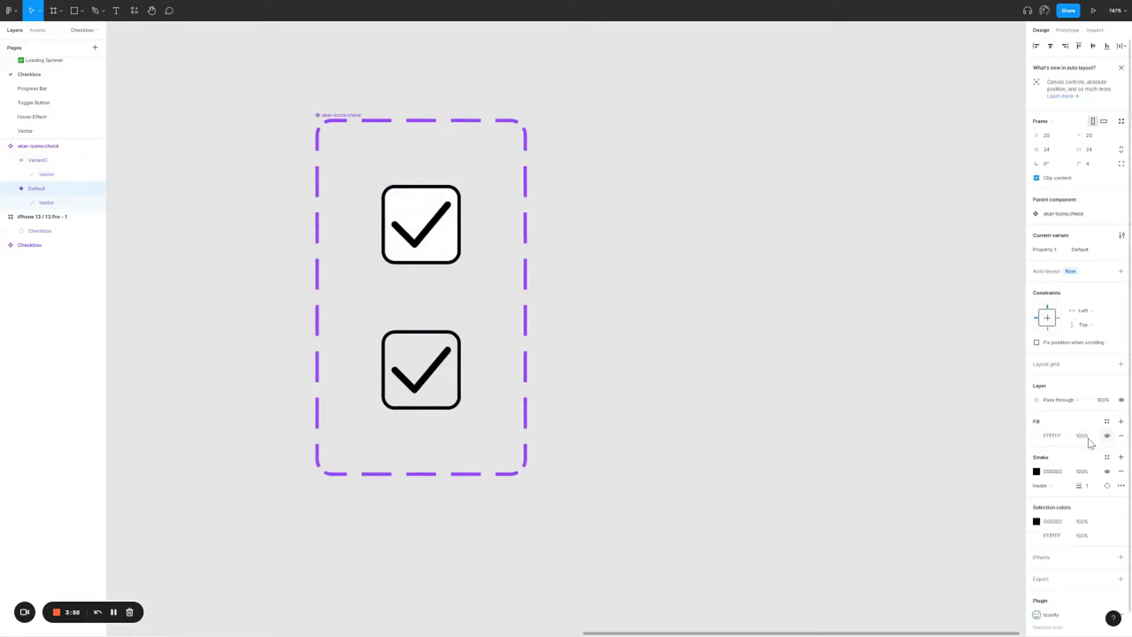
{"action": "double_click", "coordinate": [427, 241]}
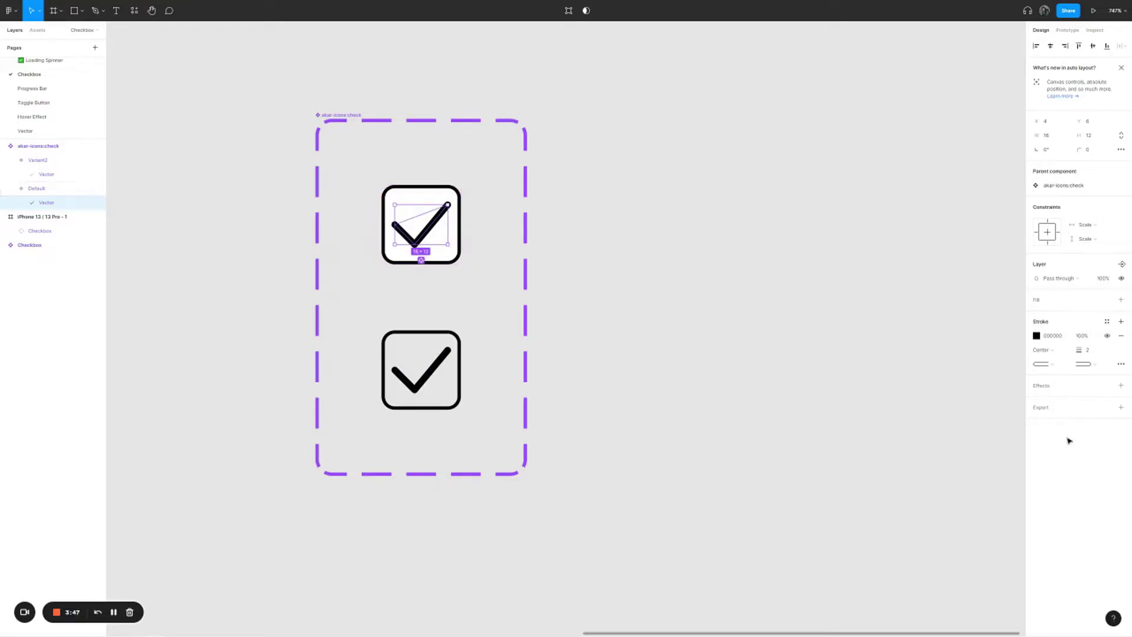
{"action": "left_click", "coordinate": [1047, 337]}
{"action": "key", "text": "BackSpace"}
{"action": "key", "text": "Return"}
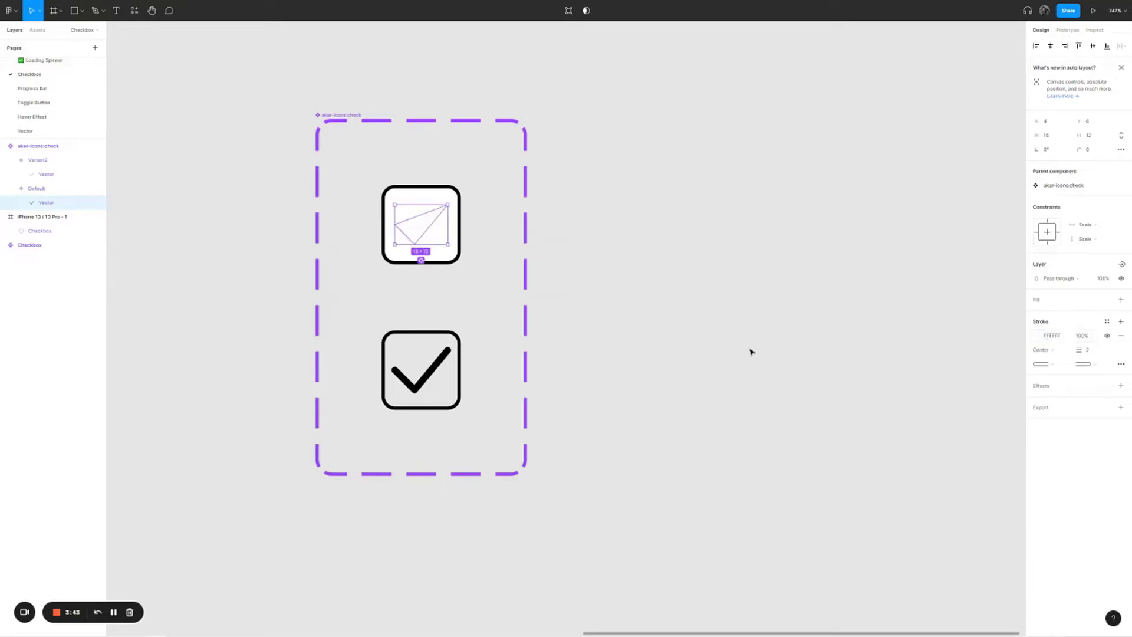
{"action": "left_click", "coordinate": [753, 352]}
{"action": "left_click", "coordinate": [426, 224]}
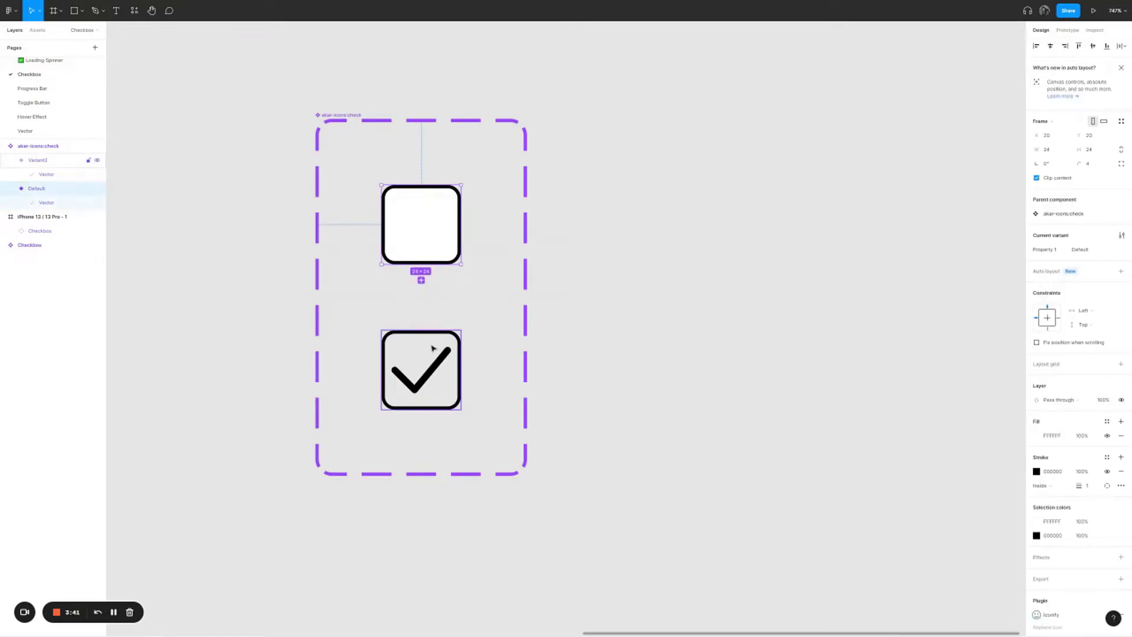
{"action": "left_click", "coordinate": [434, 349]}
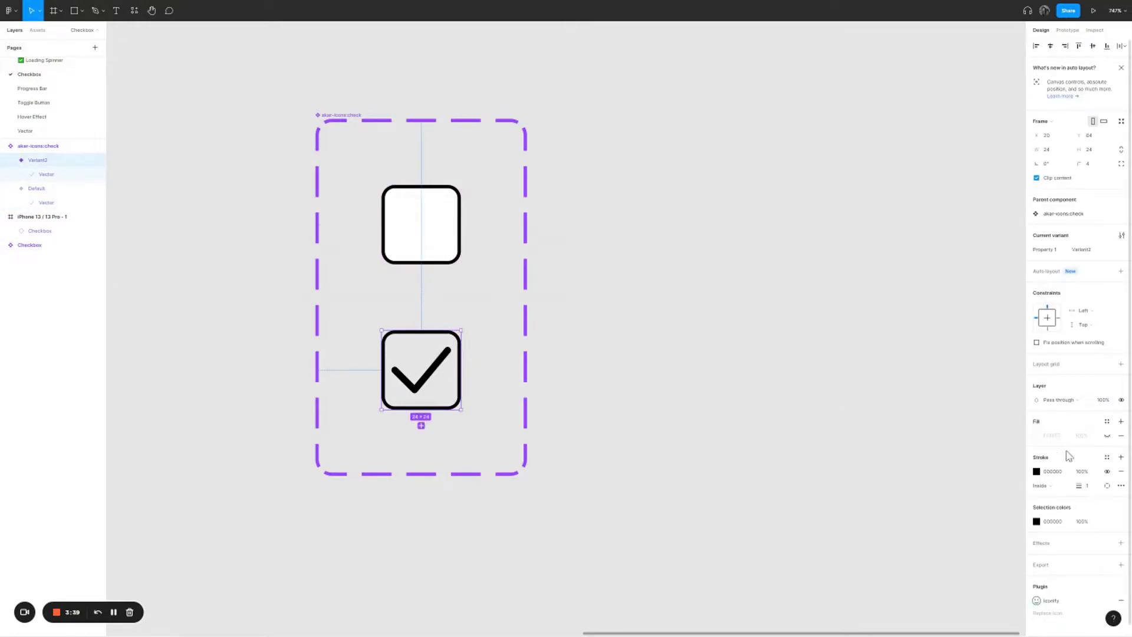
Give the Variant2 checkbox a bright cyan 11F1FF fill
{"action": "left_click", "coordinate": [1107, 438]}
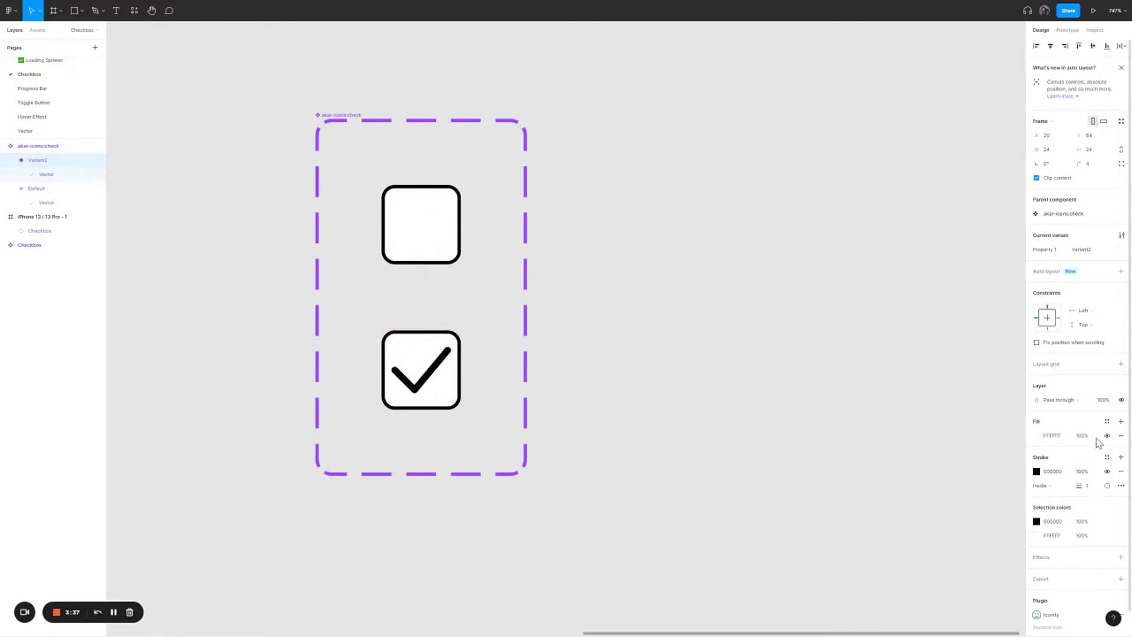
{"action": "left_click", "coordinate": [1037, 437]}
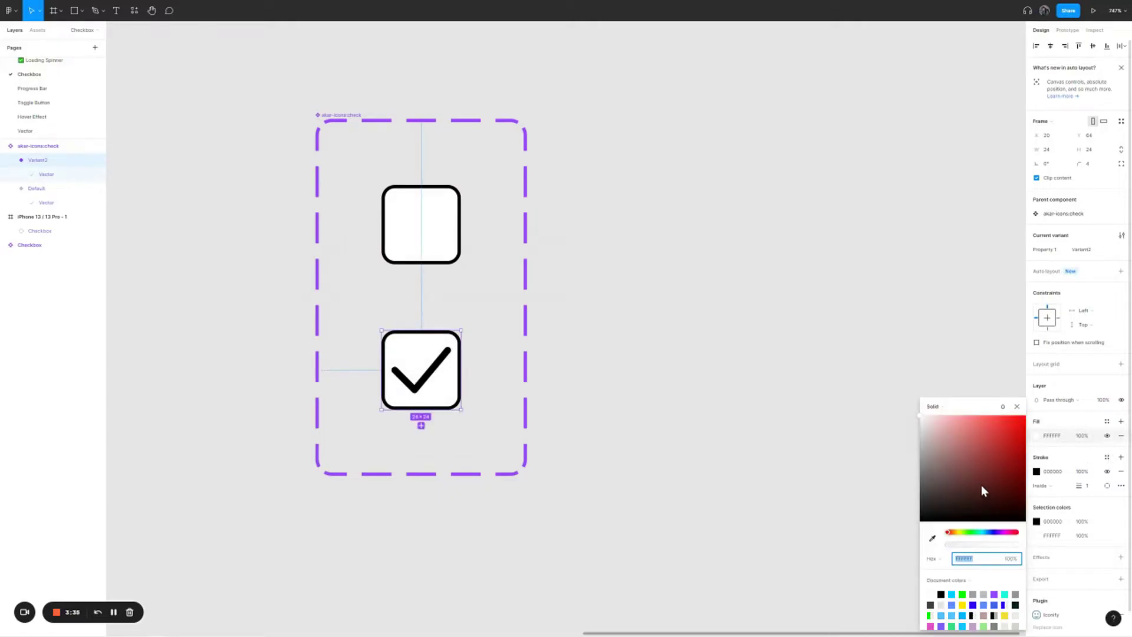
{"action": "left_click", "coordinate": [981, 532]}
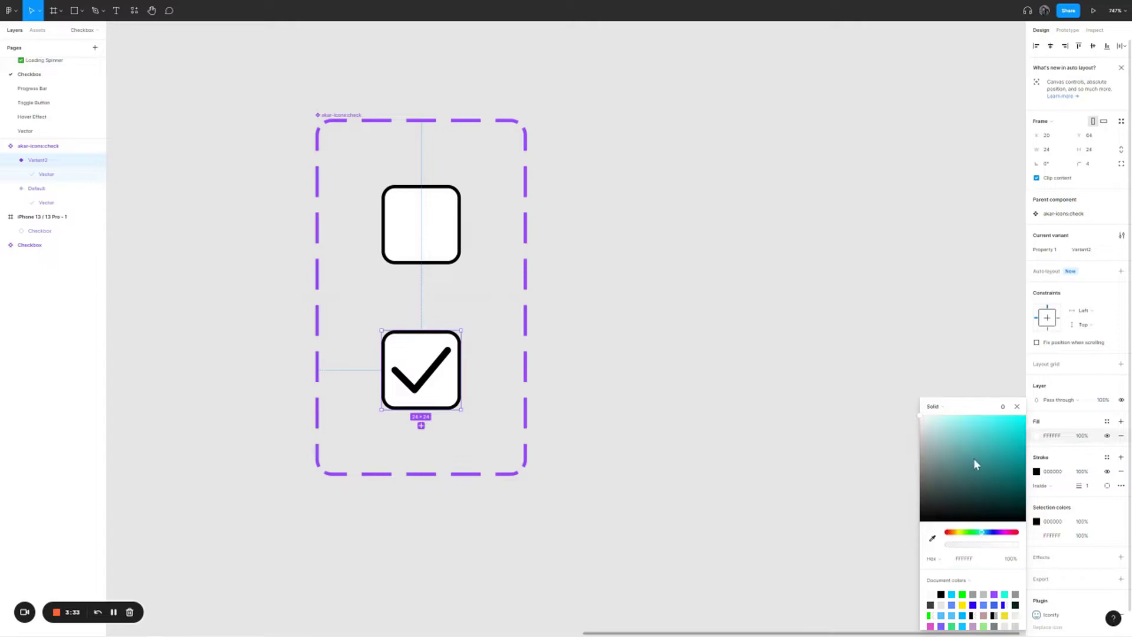
{"action": "left_click_drag", "start_coordinate": [975, 458], "coordinate": [1028, 413]}
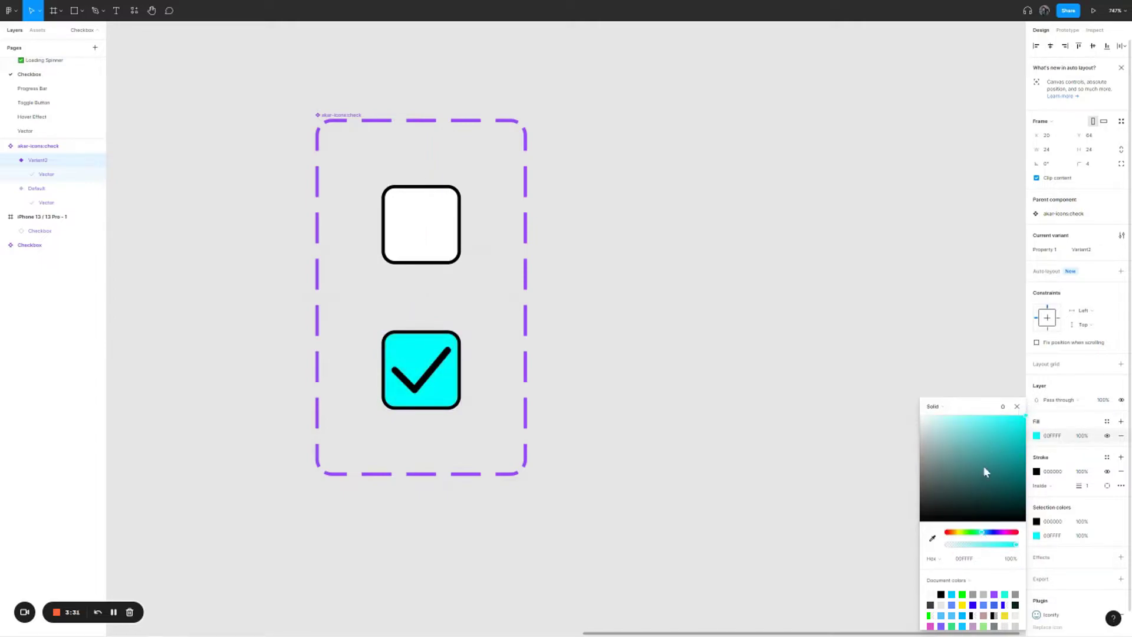
{"action": "left_click_drag", "start_coordinate": [975, 483], "coordinate": [994, 417]}
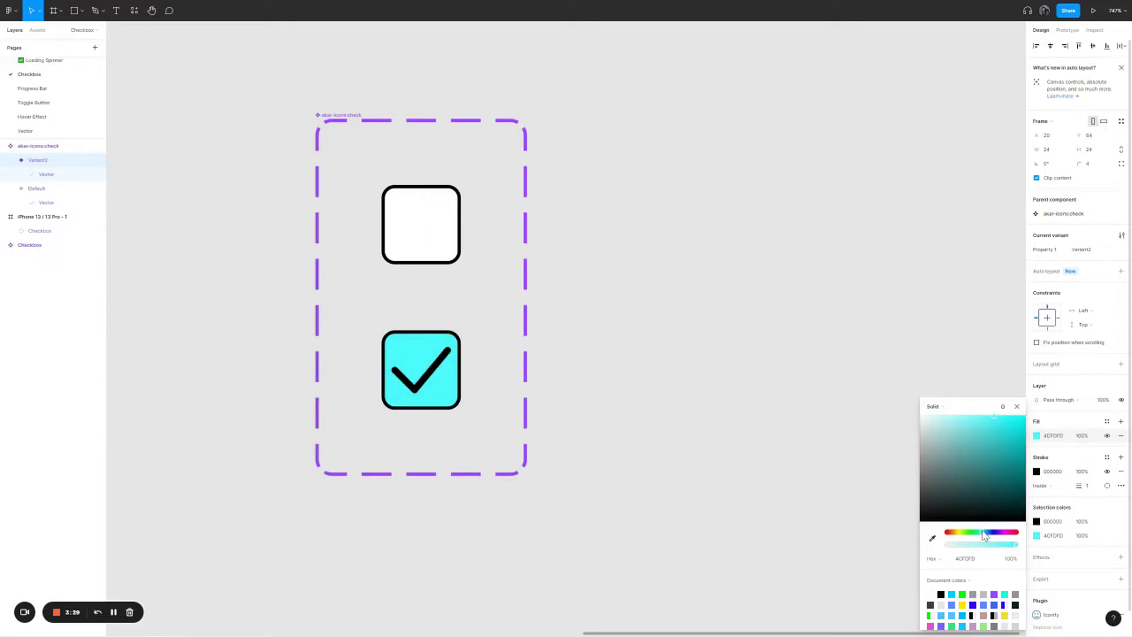
{"action": "left_click_drag", "start_coordinate": [982, 532], "coordinate": [987, 532]}
{"action": "left_click_drag", "start_coordinate": [1003, 440], "coordinate": [1025, 418]}
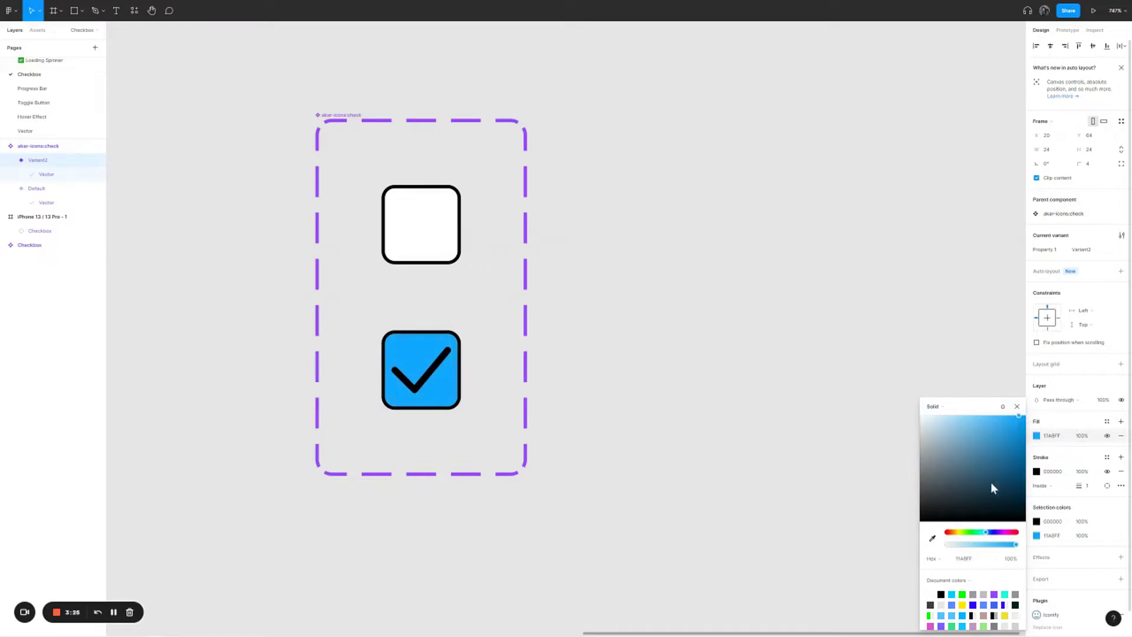
{"action": "left_click_drag", "start_coordinate": [985, 533], "coordinate": [982, 533]}
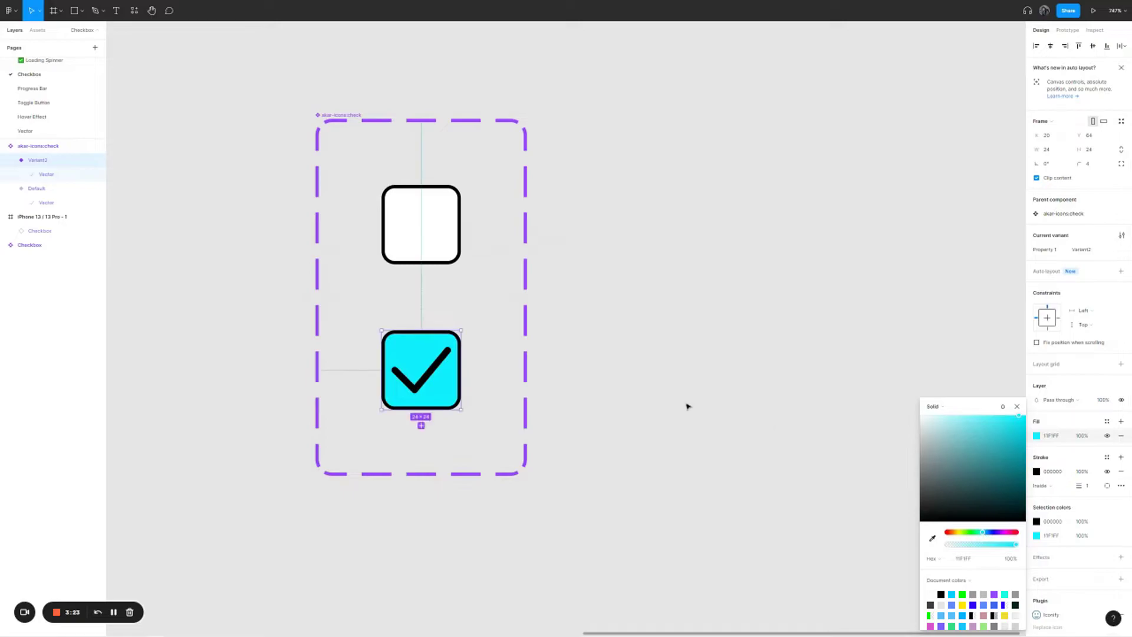
Set the Variant2 checkmark stroke to FFFFFF and remove the box's black outline
{"action": "left_click", "coordinate": [426, 382]}
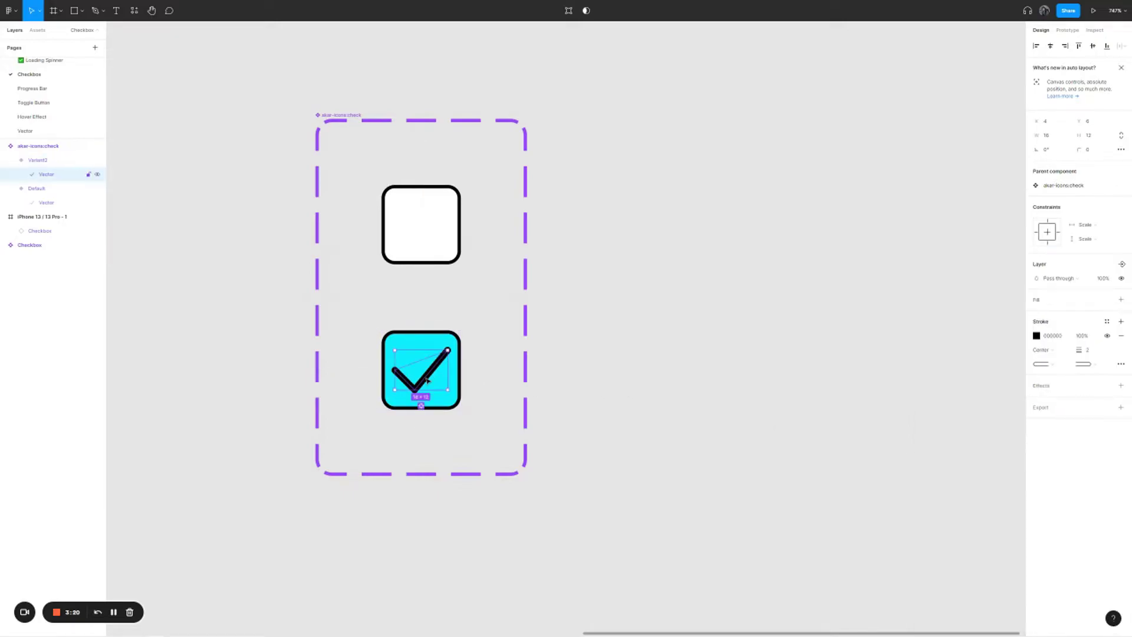
{"action": "left_click", "coordinate": [1051, 338]}
{"action": "type", "text": "FFFFFF"}
{"action": "key", "text": "Return"}
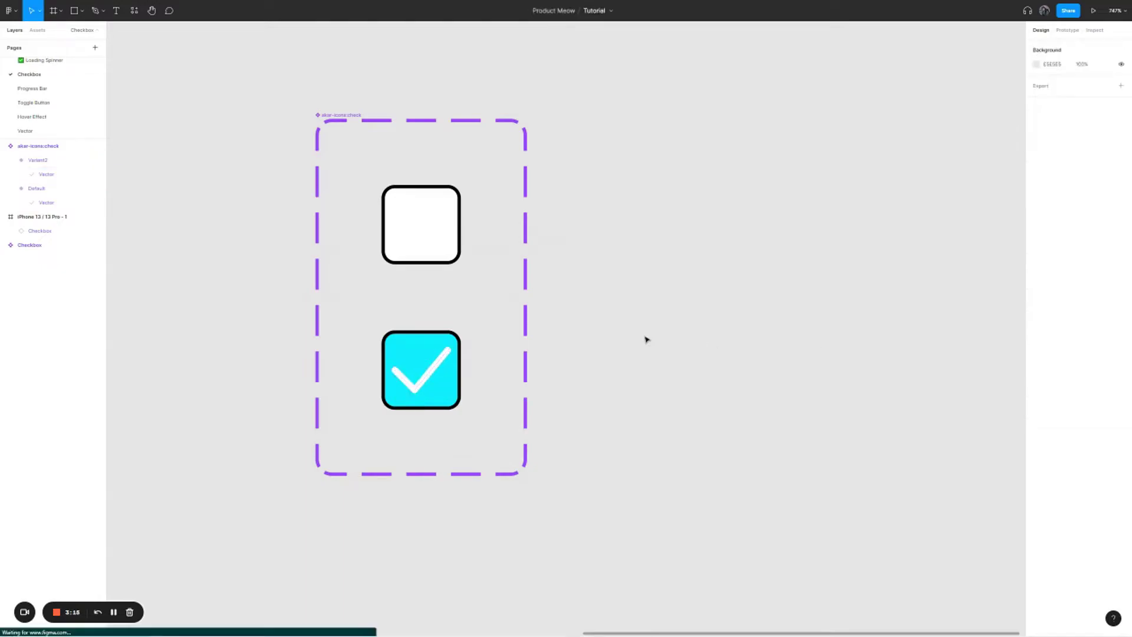
{"action": "left_click", "coordinate": [422, 343]}
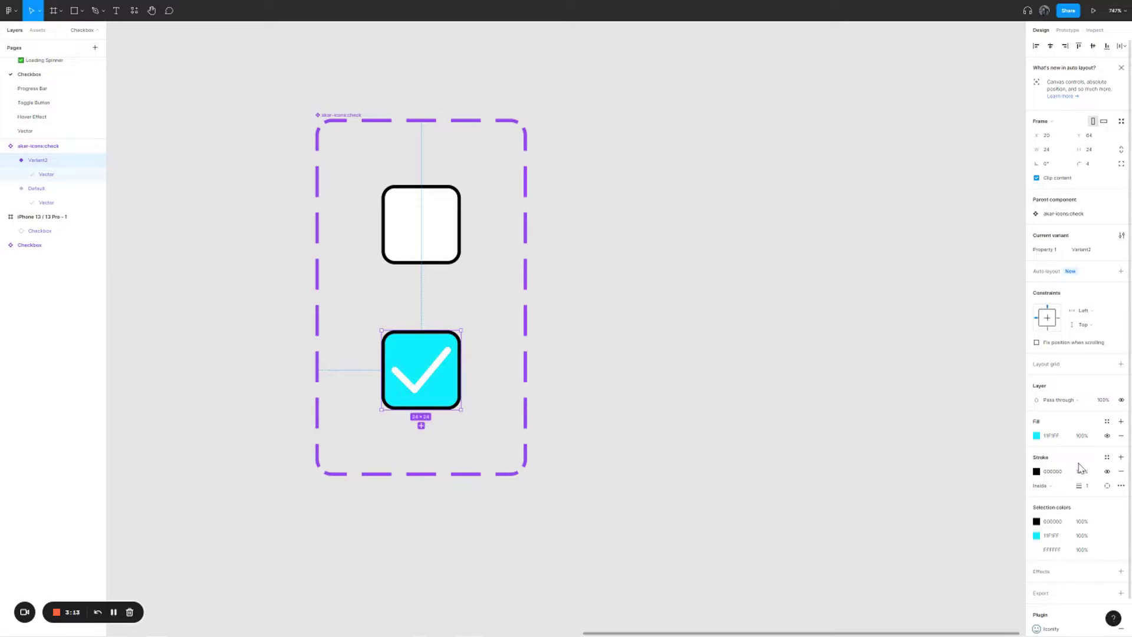
{"action": "left_click", "coordinate": [1122, 472]}
{"action": "left_click", "coordinate": [688, 380]}
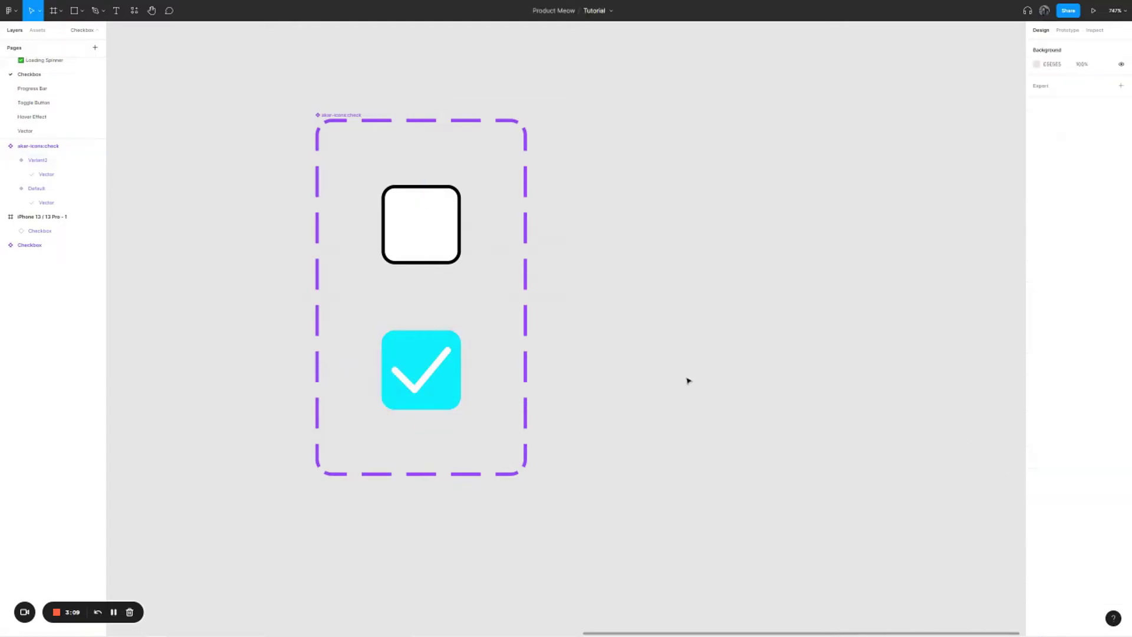
{"action": "scroll", "coordinate": [643, 351], "scroll_direction": "right", "scroll_amount": 3}
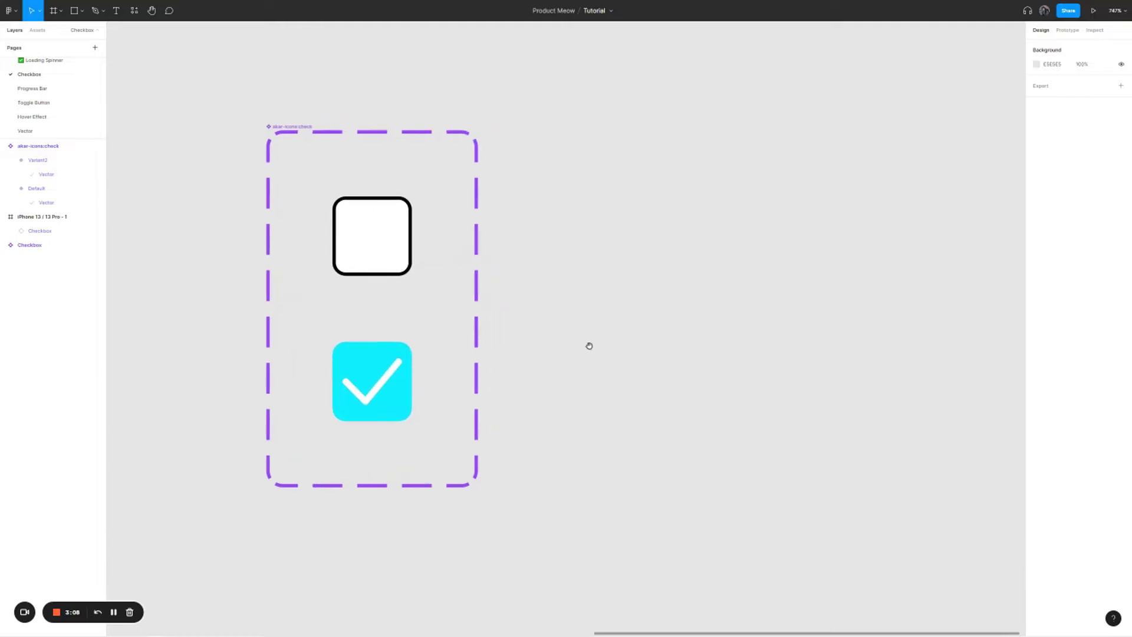
Add On click → Change to links from Default to Variant2 and from Variant2 back to Default
{"action": "left_click", "coordinate": [384, 236]}
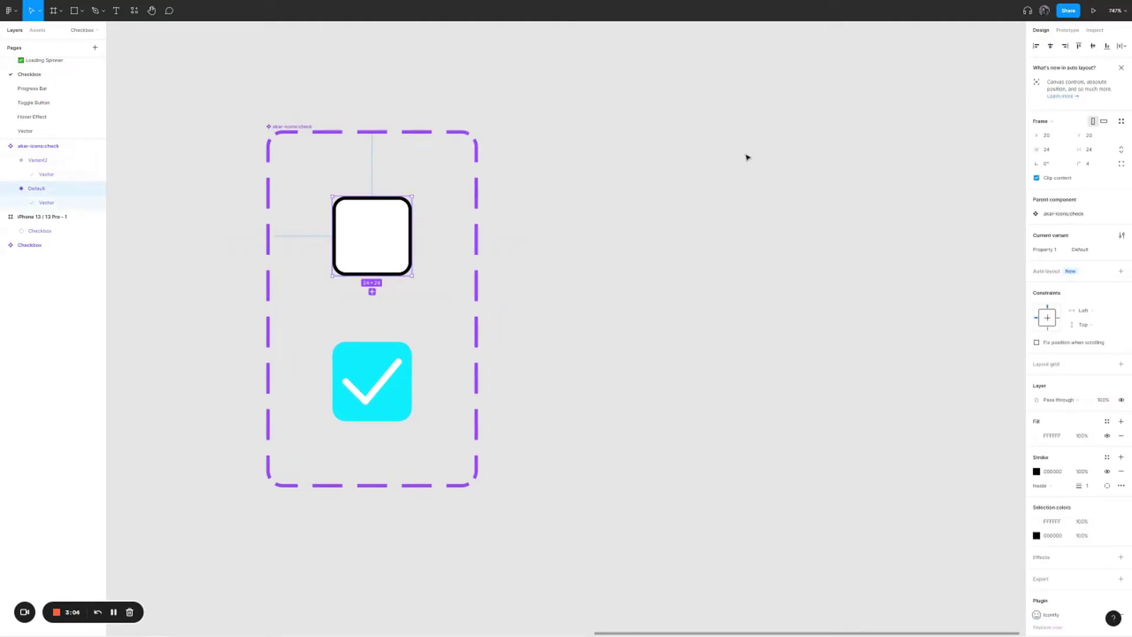
{"action": "left_click", "coordinate": [1067, 30]}
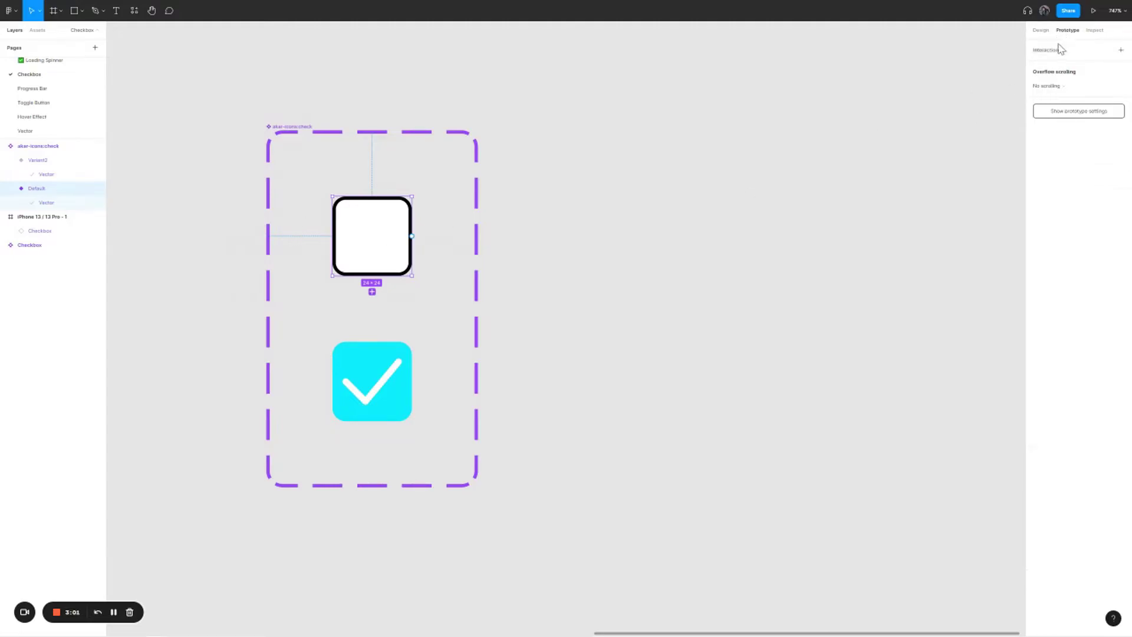
{"action": "left_click_drag", "start_coordinate": [413, 237], "coordinate": [400, 358]}
{"action": "left_click_drag", "start_coordinate": [426, 322], "coordinate": [404, 308]}
{"action": "left_click_drag", "start_coordinate": [377, 354], "coordinate": [373, 355]}
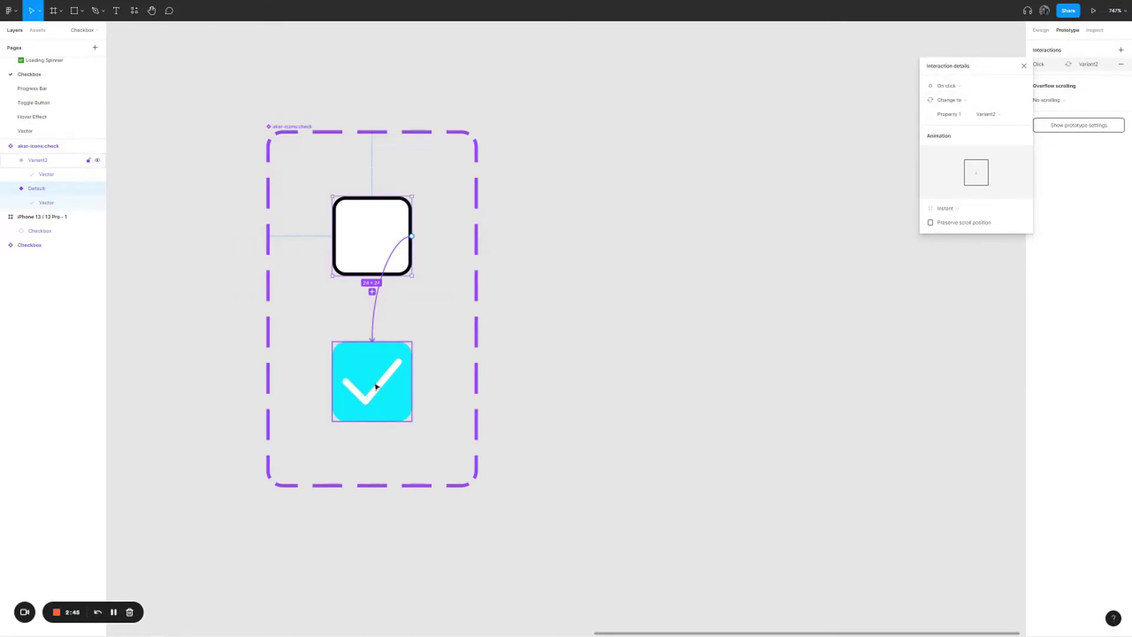
{"action": "left_click", "coordinate": [455, 288]}
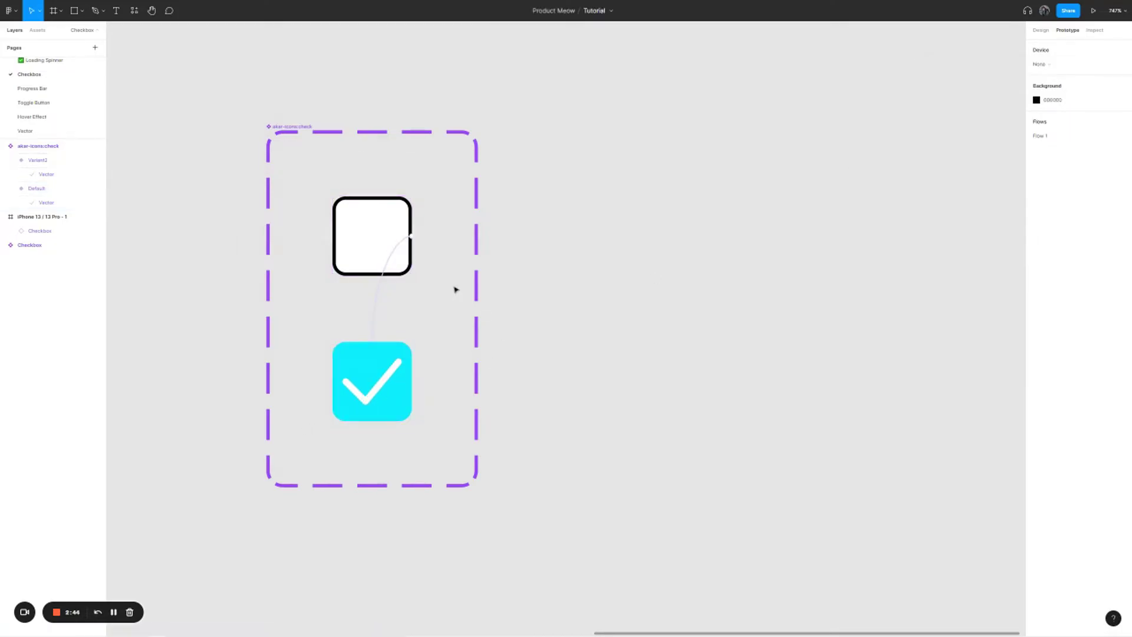
{"action": "left_click", "coordinate": [378, 318]}
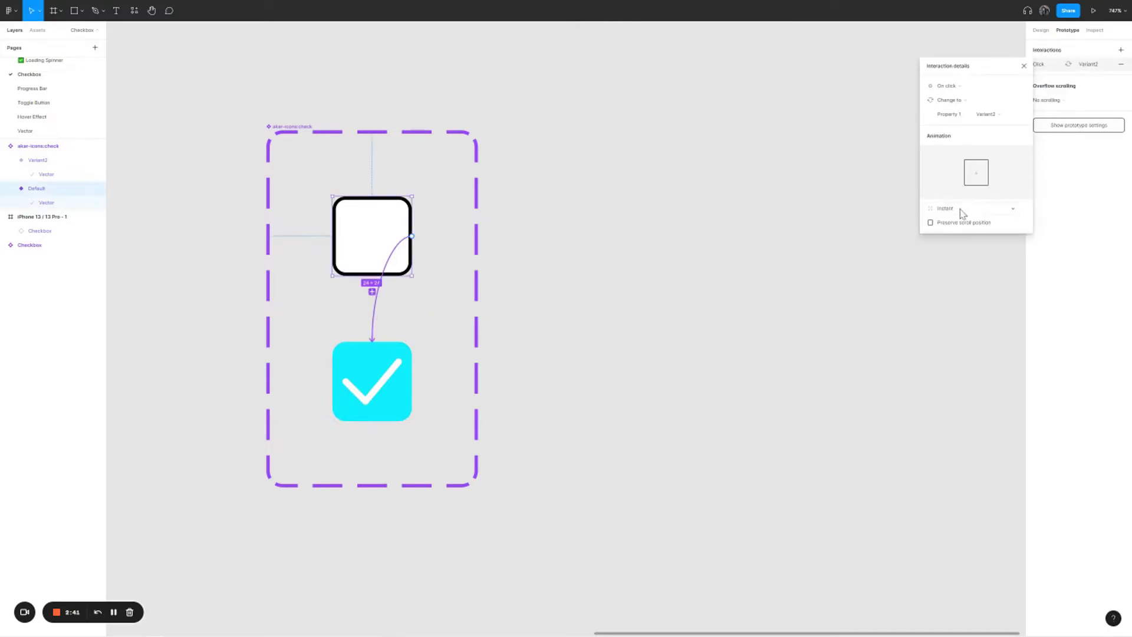
{"action": "left_click", "coordinate": [369, 372]}
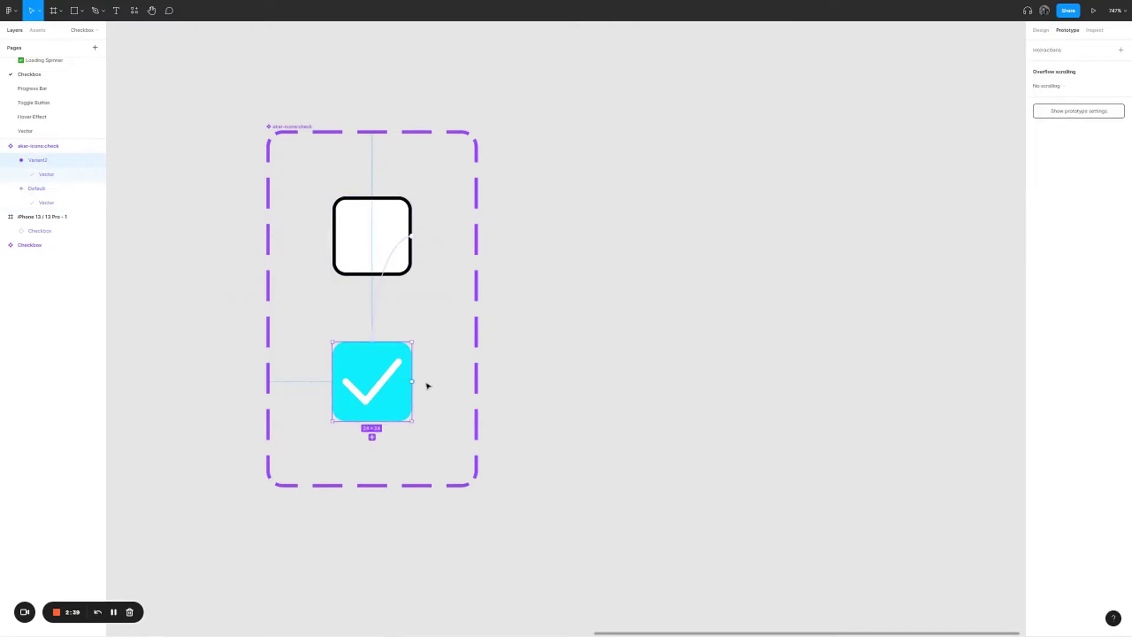
{"action": "left_click_drag", "start_coordinate": [412, 383], "coordinate": [399, 251]}
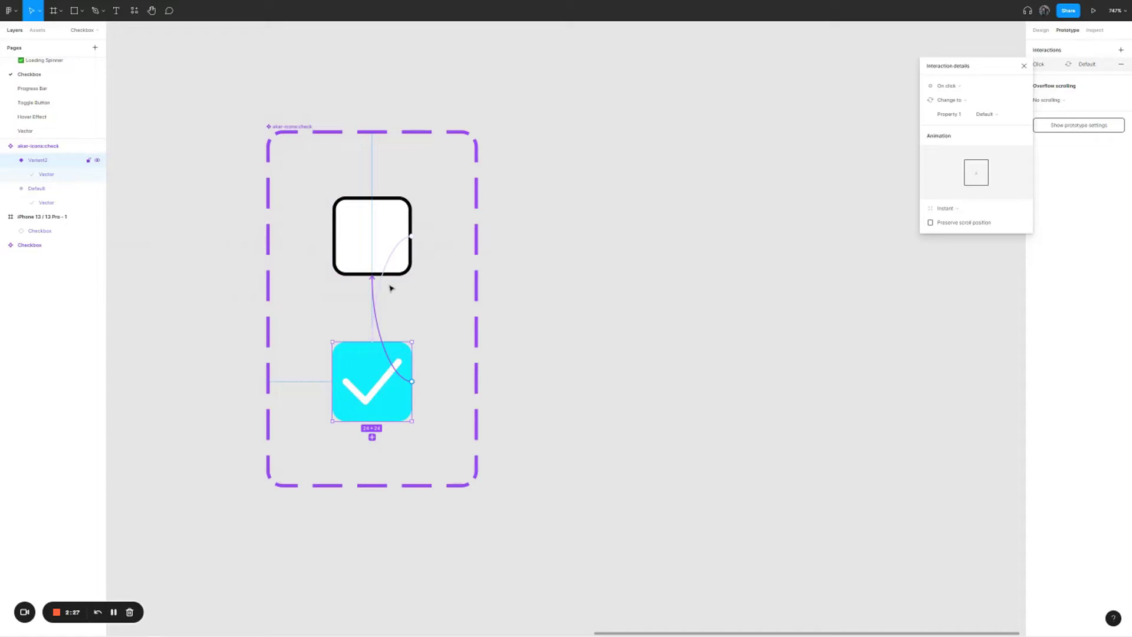
Change the component set's label from akar-icons:check to 'Checkbox New'
{"action": "left_click", "coordinate": [313, 158]}
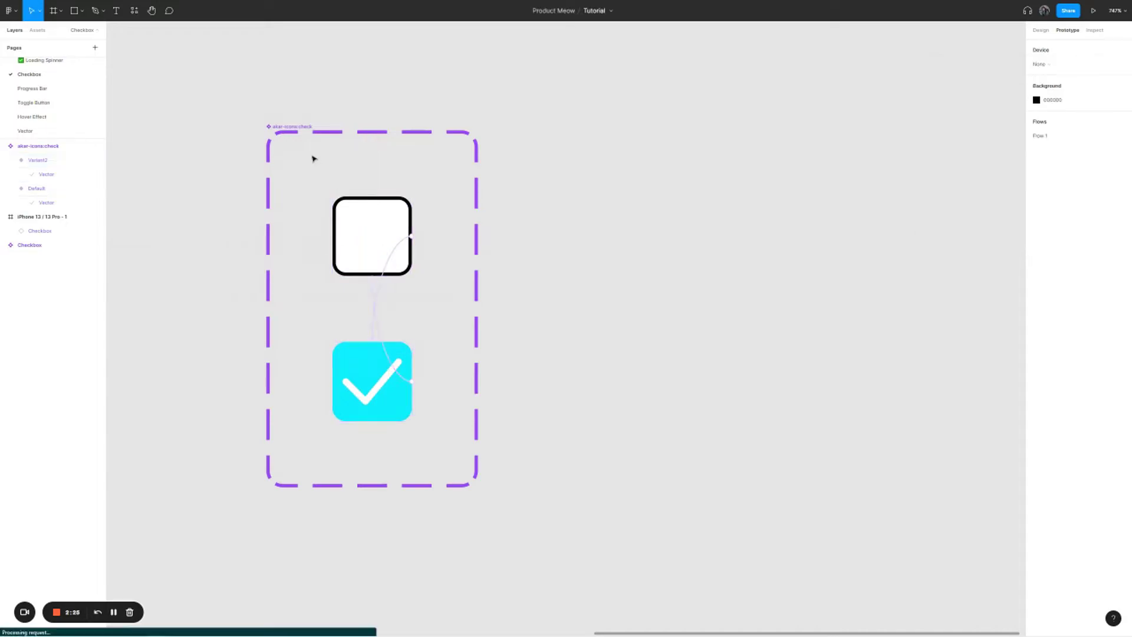
{"action": "left_click", "coordinate": [314, 158]}
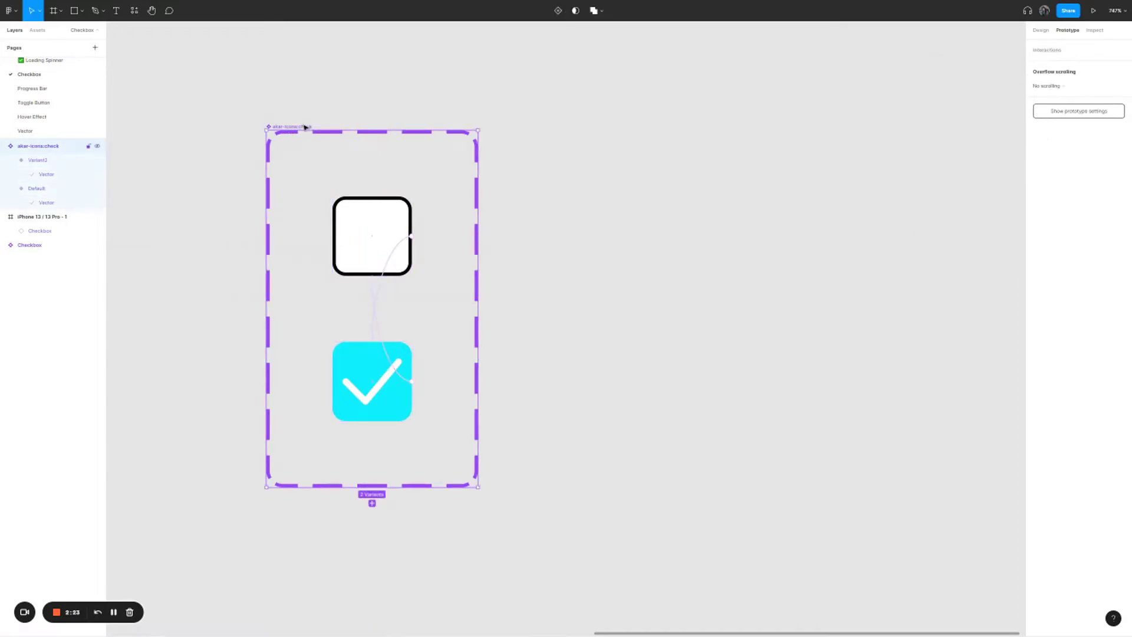
{"action": "double_click", "coordinate": [305, 127]}
{"action": "type", "text": "Checkbox"}
{"action": "key", "text": "Return"}
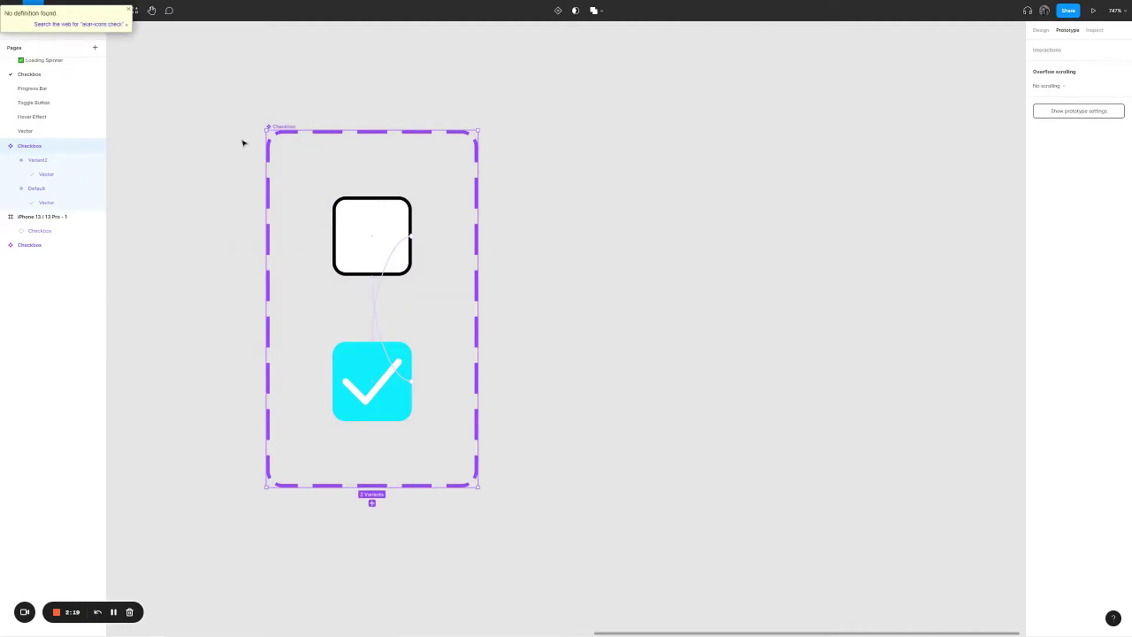
{"action": "left_click", "coordinate": [292, 128]}
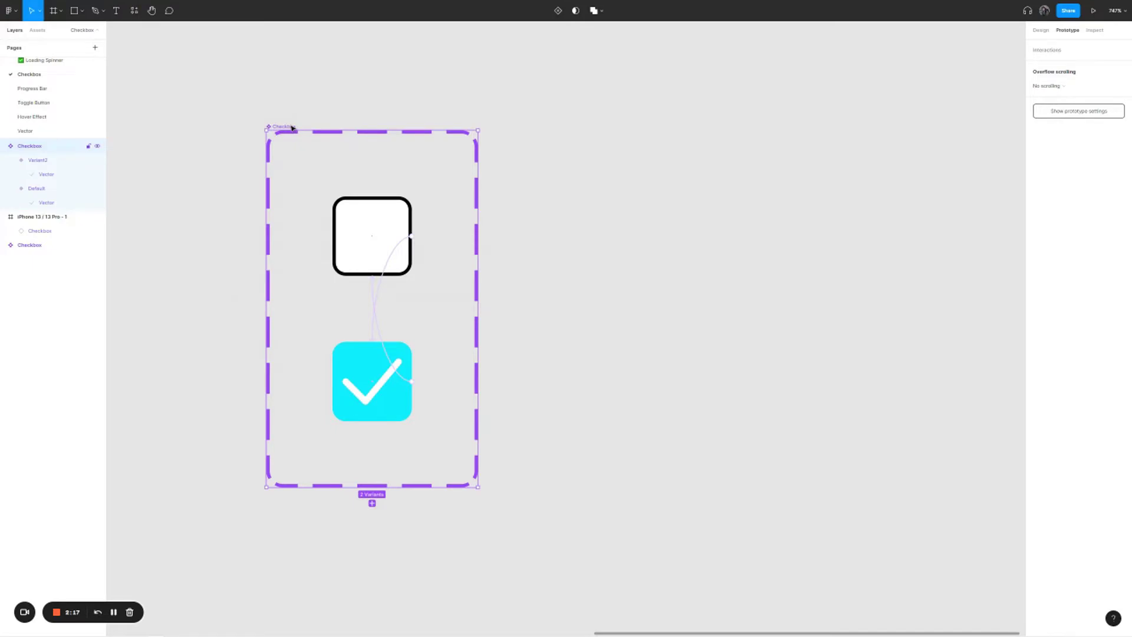
{"action": "double_click", "coordinate": [292, 128]}
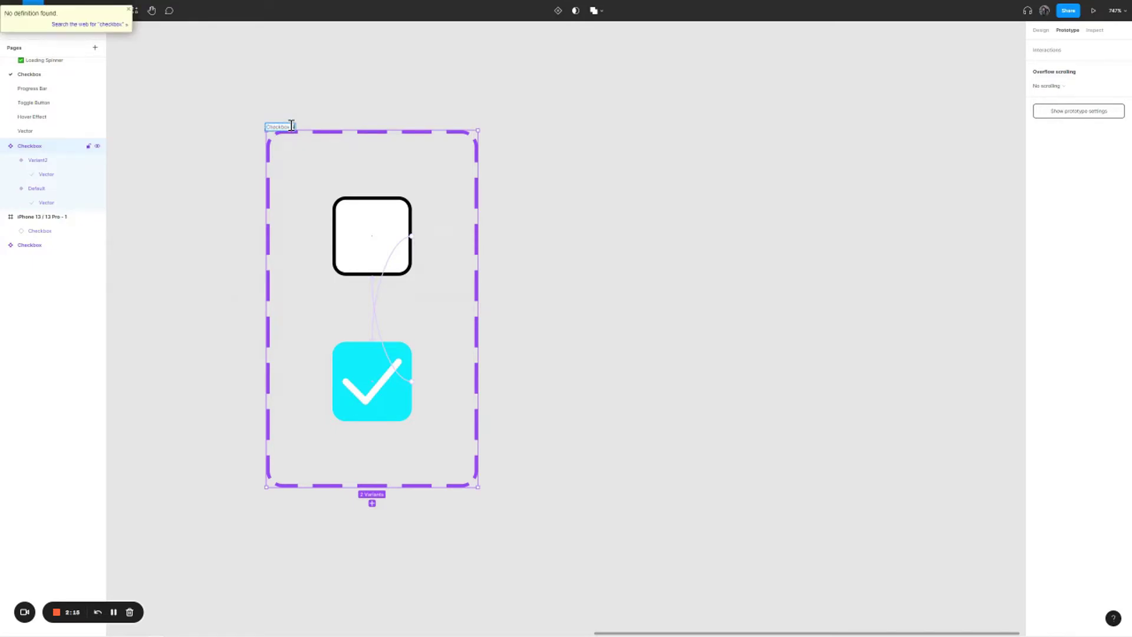
{"action": "type", "text": "New"}
{"action": "left_click", "coordinate": [359, 96]}
{"action": "left_click", "coordinate": [380, 240]}
{"action": "left_click", "coordinate": [348, 141]}
{"action": "left_click", "coordinate": [288, 127]}
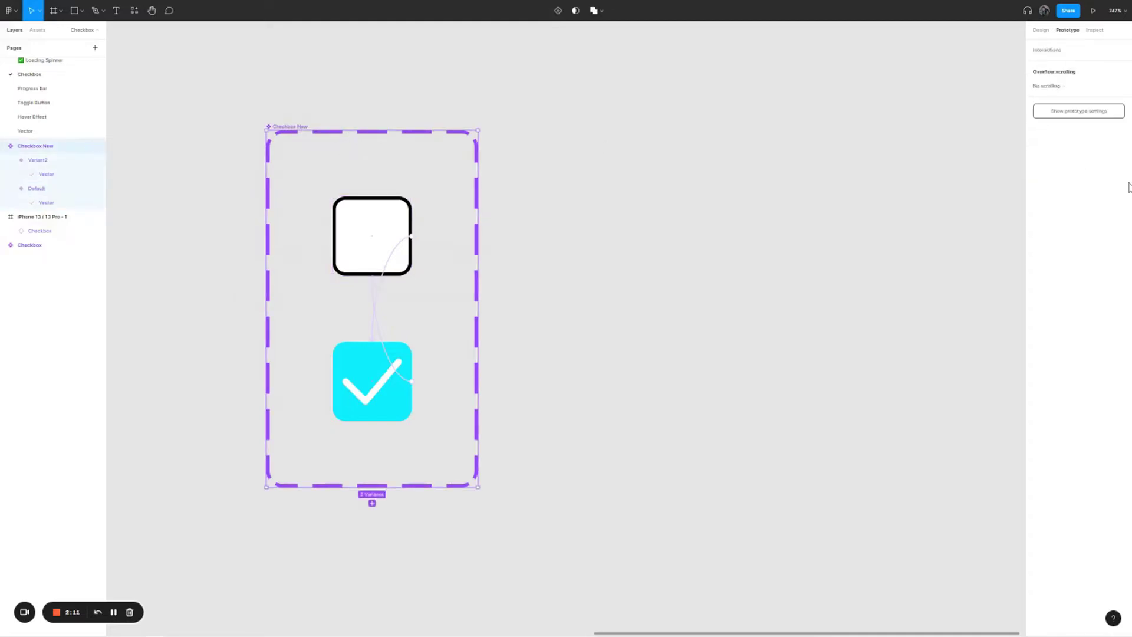
{"action": "left_click", "coordinate": [1041, 29]}
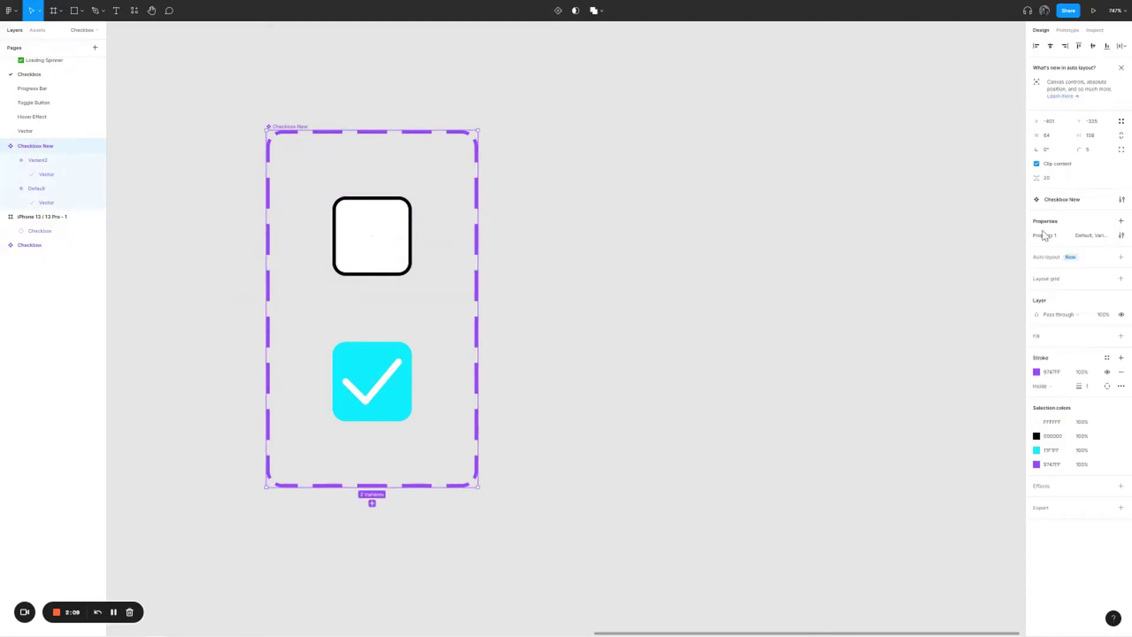
Rename the variant property from Property 1 to State
{"action": "double_click", "coordinate": [1047, 241]}
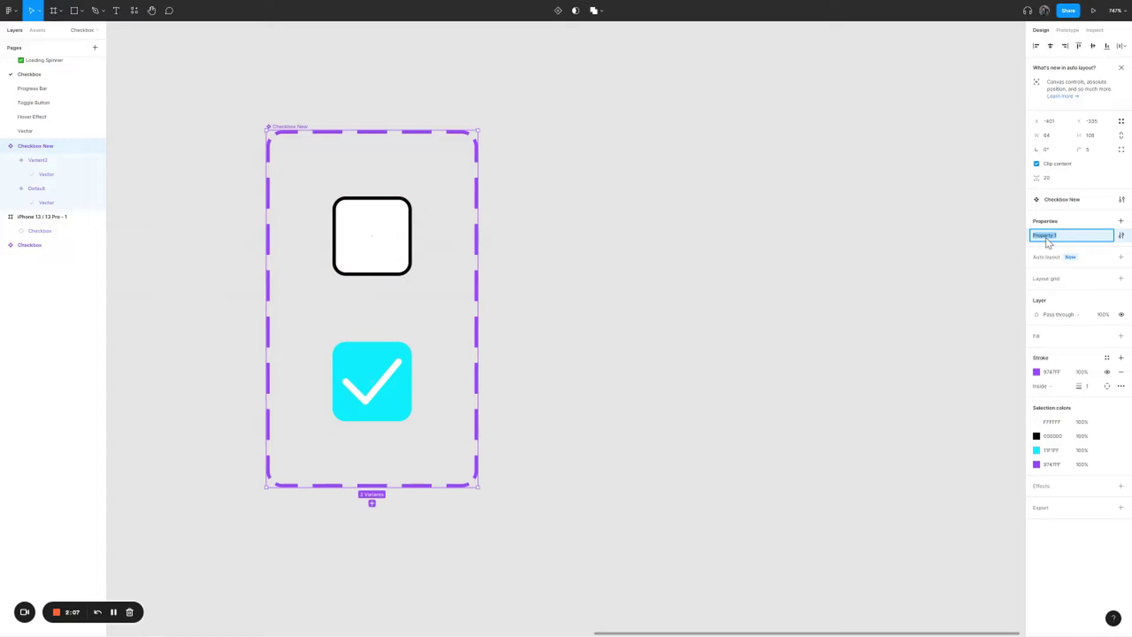
{"action": "type", "text": "State"}
{"action": "key", "text": "Return"}
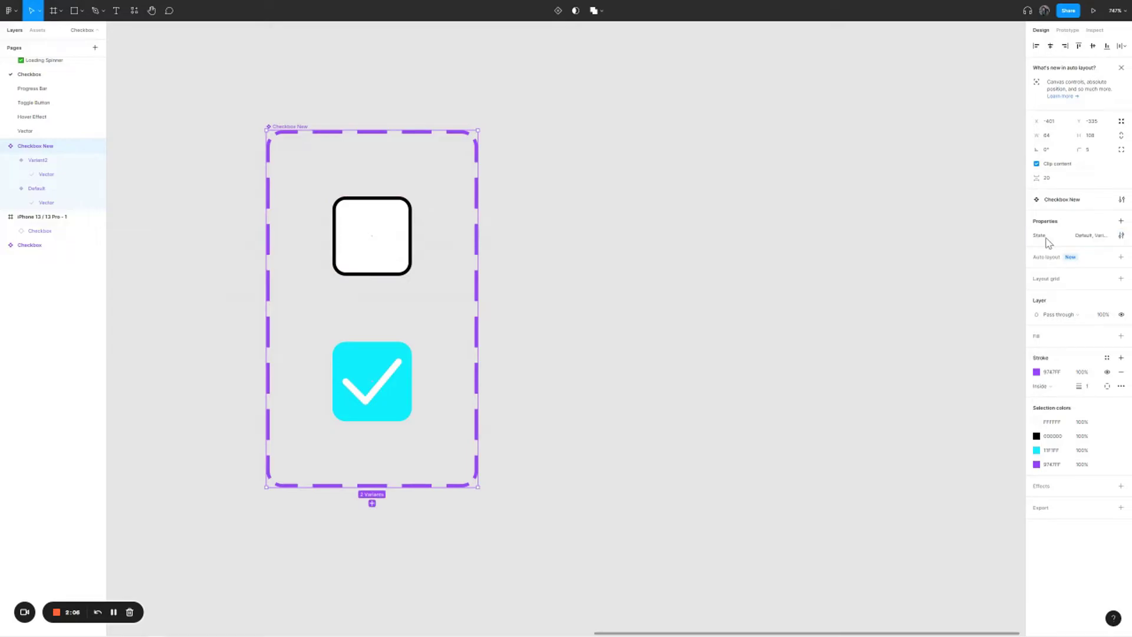
Change the cyan variant's State value from Variant2 to Checked
{"action": "left_click", "coordinate": [368, 245]}
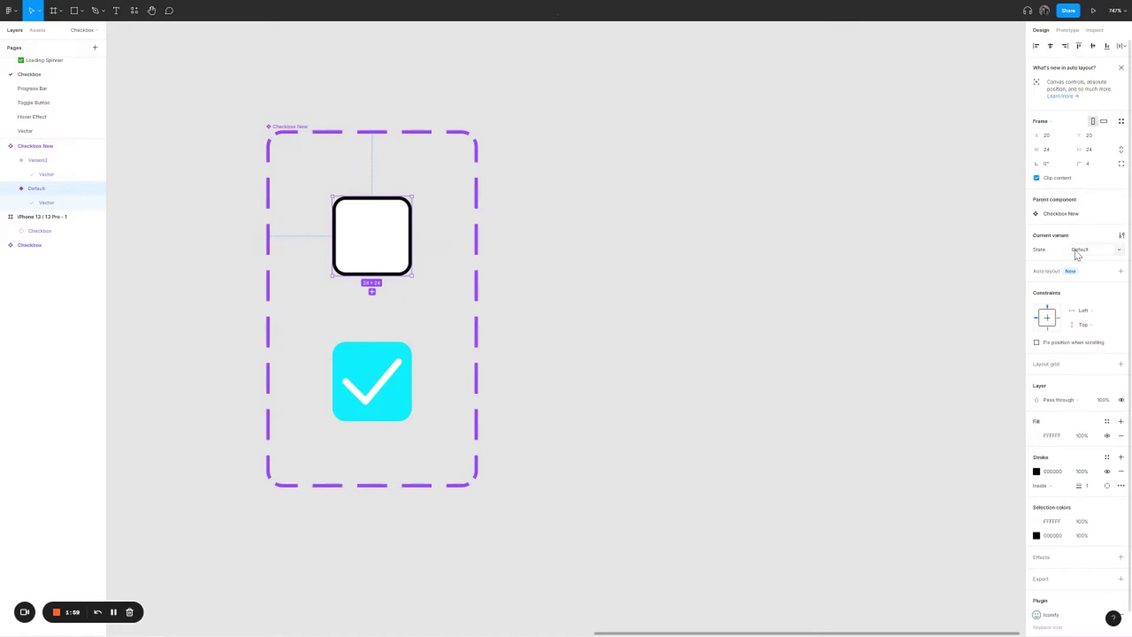
{"action": "left_click", "coordinate": [382, 368]}
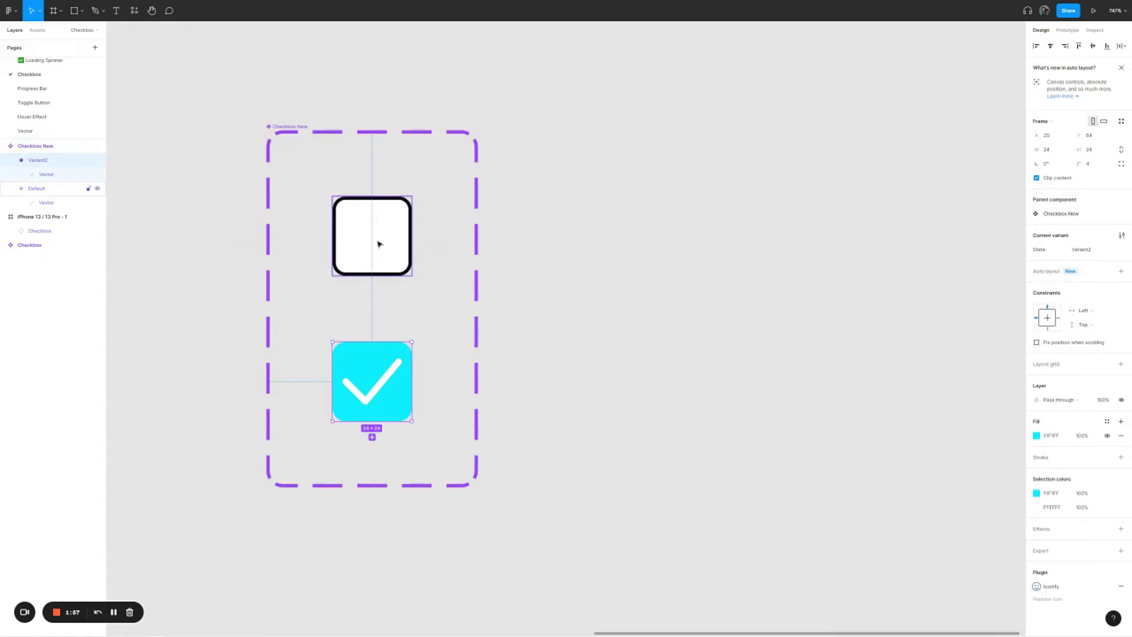
{"action": "left_click", "coordinate": [1111, 248]}
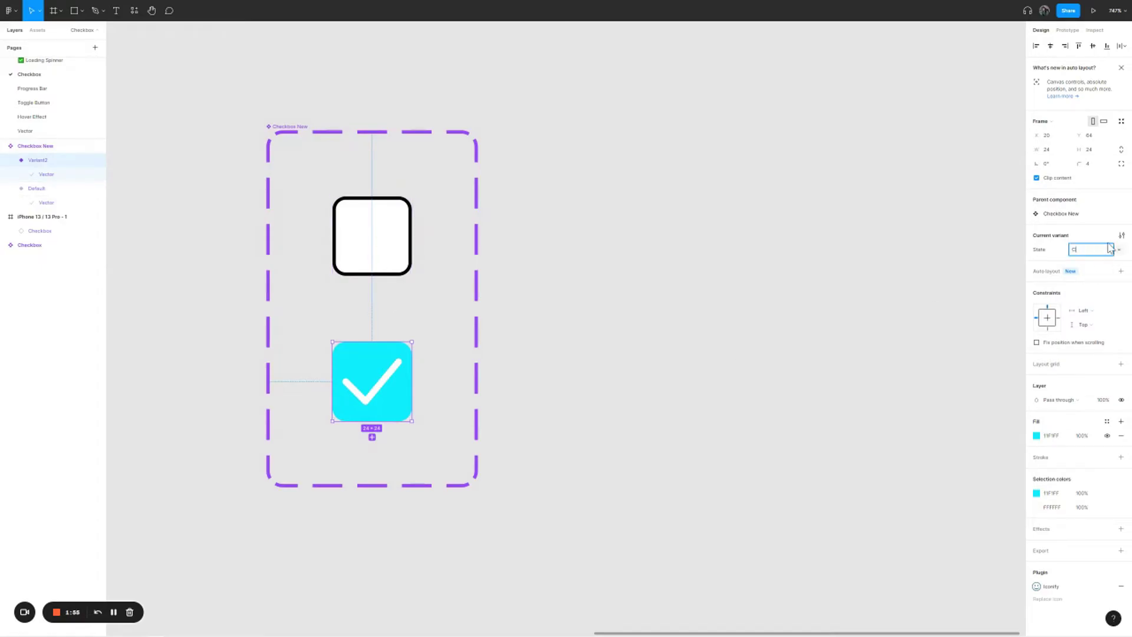
{"action": "type", "text": "d"}
{"action": "key", "text": "Return"}
Drag a Checkbox New instance from Assets onto the canvas right of the component set
{"action": "left_click", "coordinate": [683, 294]}
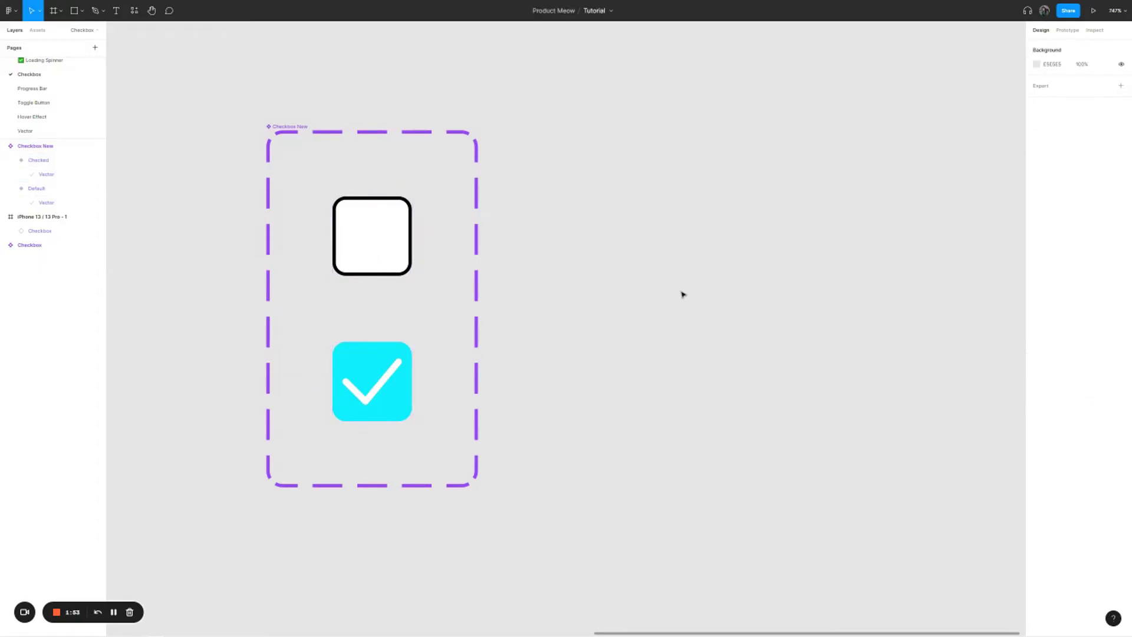
{"action": "scroll", "coordinate": [220, 101], "scroll_direction": "right", "scroll_amount": 2}
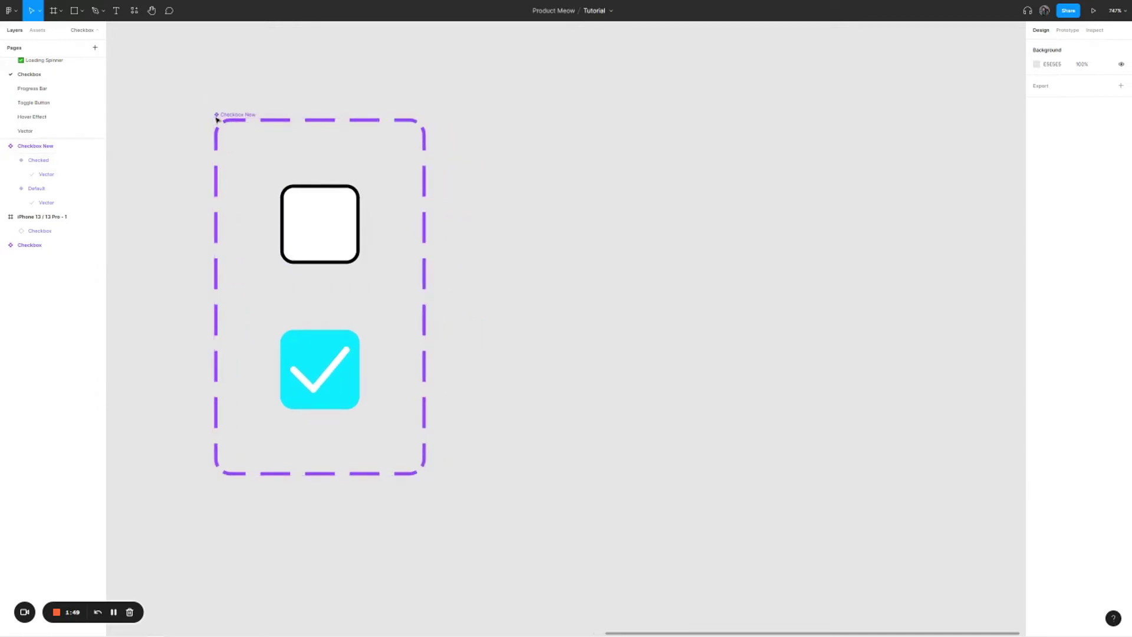
{"action": "left_click", "coordinate": [37, 31]}
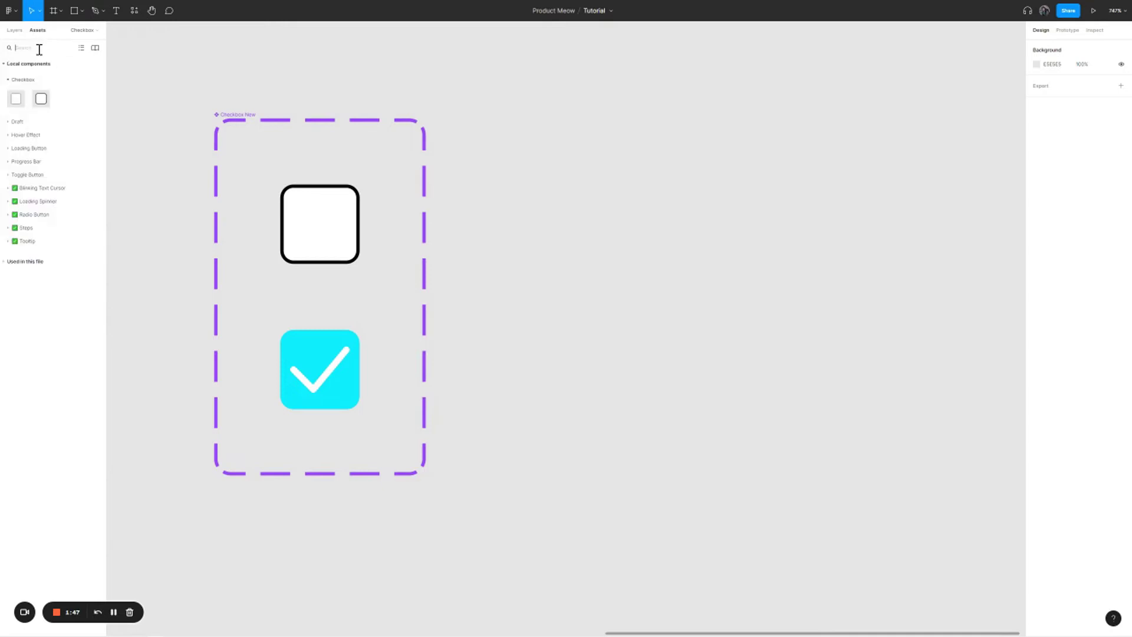
{"action": "type", "text": "checkbox new"}
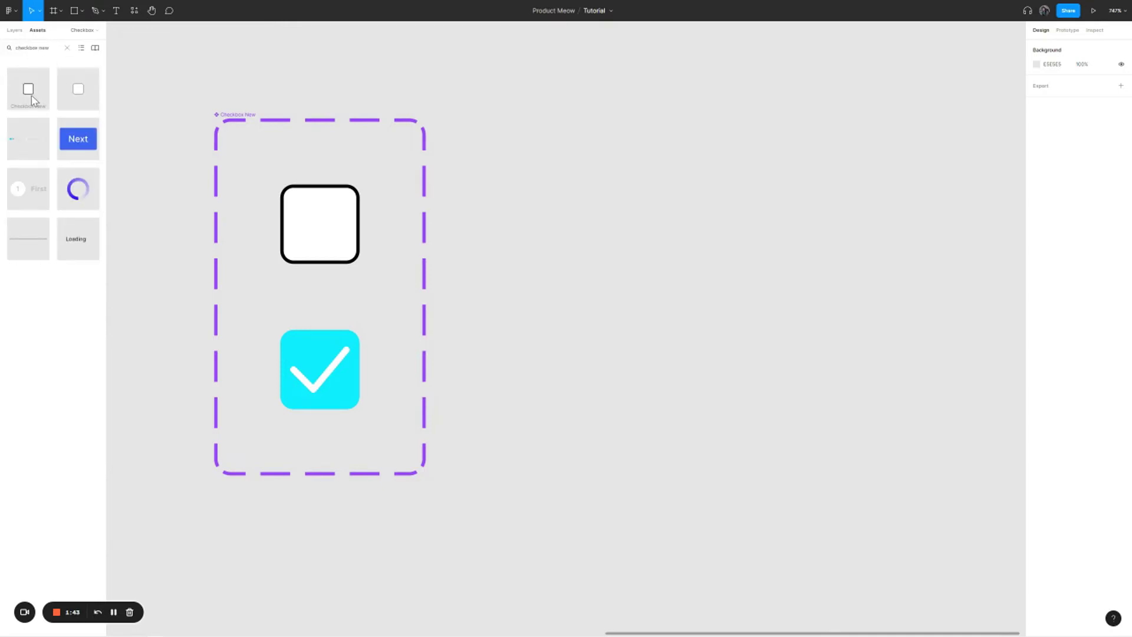
{"action": "left_click_drag", "start_coordinate": [32, 100], "coordinate": [546, 147]}
{"action": "left_click", "coordinate": [584, 273]}
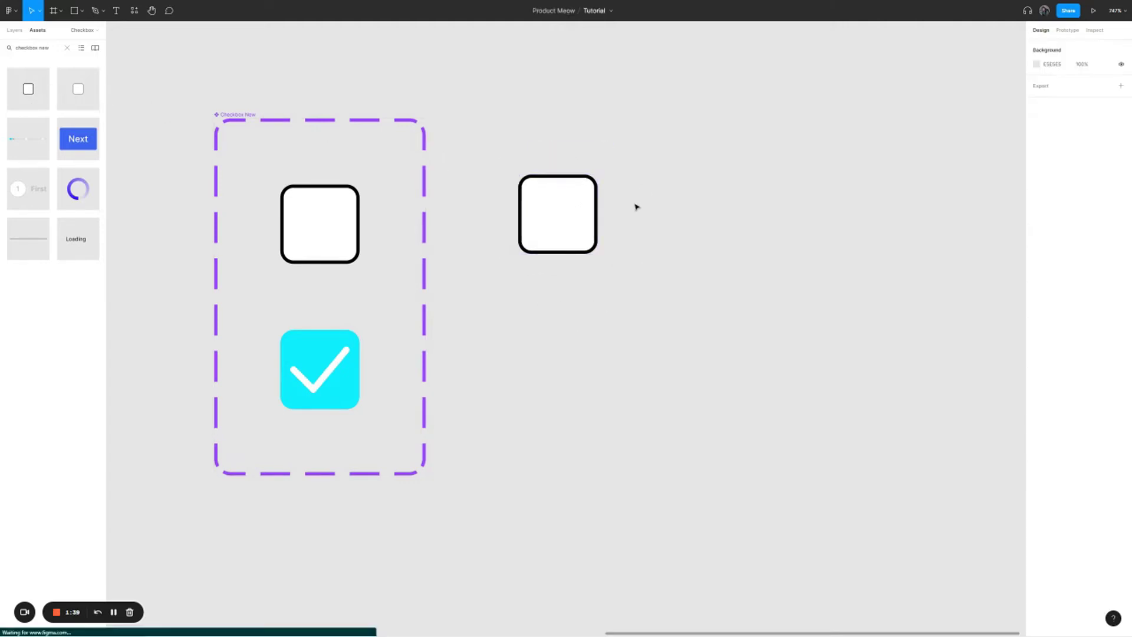
{"action": "scroll", "coordinate": [590, 209], "scroll_direction": "right", "scroll_amount": 3}
Draw a frame around the placed checkbox instance and center the checkbox inside it
{"action": "right_click", "coordinate": [408, 144]}
{"action": "left_click", "coordinate": [406, 120]}
{"action": "left_click", "coordinate": [59, 12]}
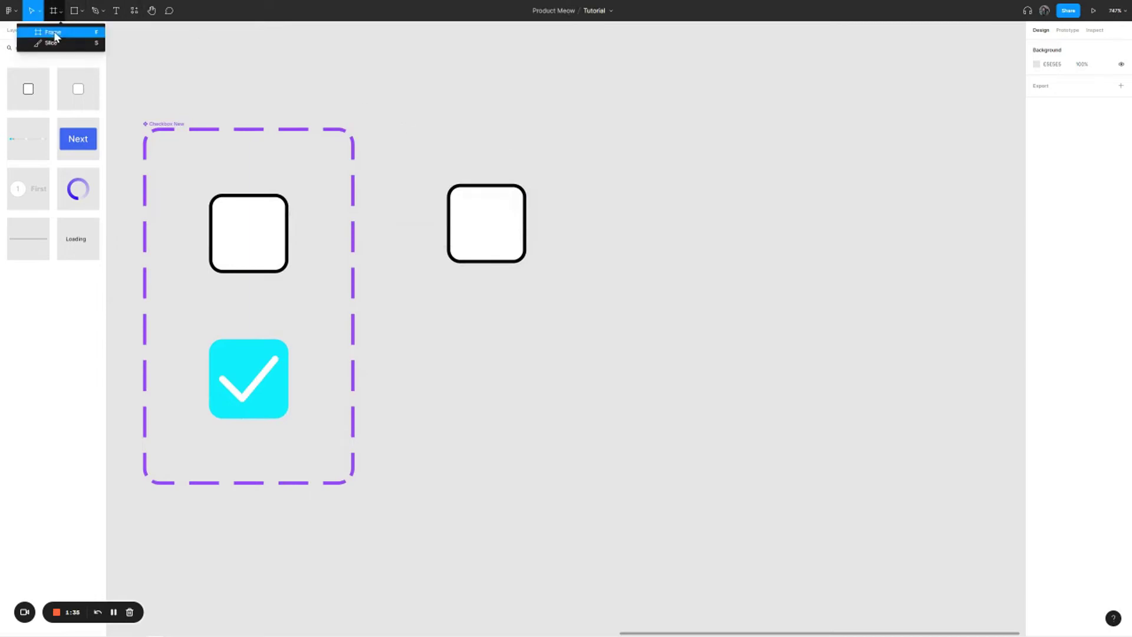
{"action": "left_click", "coordinate": [53, 32]}
{"action": "left_click_drag", "start_coordinate": [406, 146], "coordinate": [571, 300]}
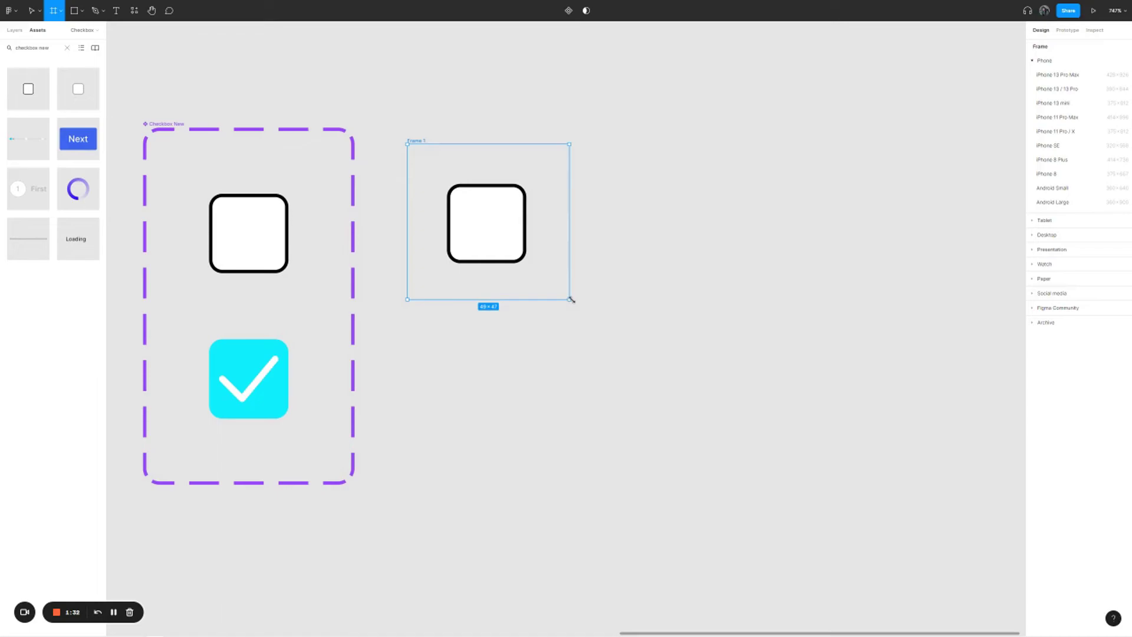
{"action": "left_click", "coordinate": [490, 227]}
{"action": "left_click_drag", "start_coordinate": [482, 229], "coordinate": [488, 230]}
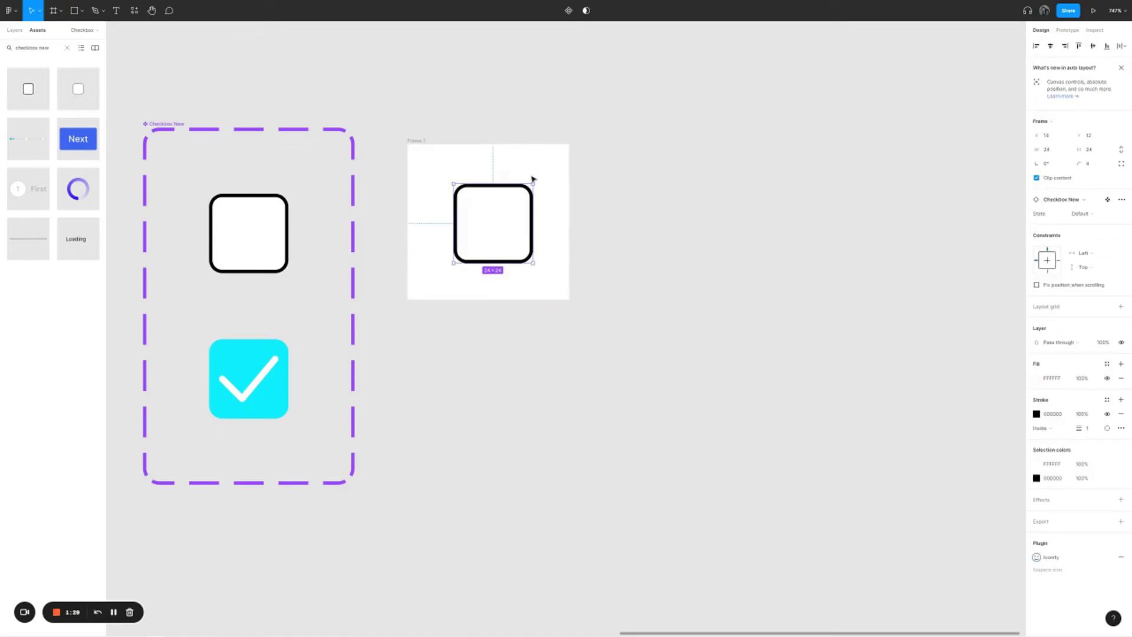
Rename the new frame to 'Showcase' and nudge it slightly right
{"action": "left_click", "coordinate": [419, 141]}
{"action": "type", "text": "Showcase"}
{"action": "key", "text": "Return"}
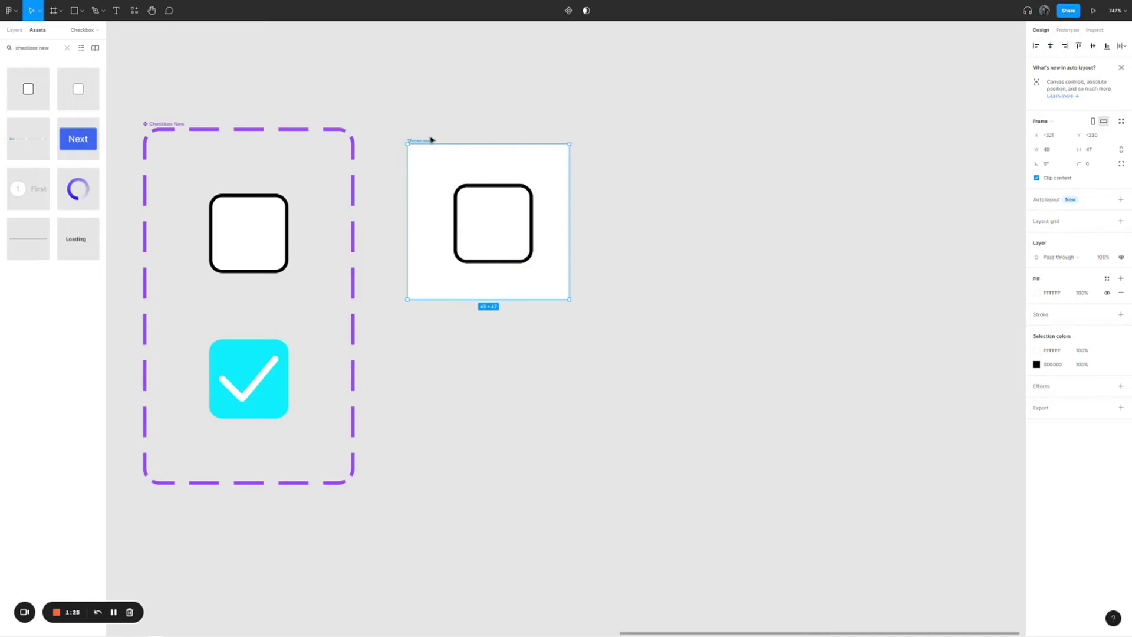
{"action": "left_click_drag", "start_coordinate": [431, 140], "coordinate": [439, 140]}
Add a prototype flow starting point on the Showcase frame and name the flow 'Showcase New'
{"action": "left_click", "coordinate": [1067, 30]}
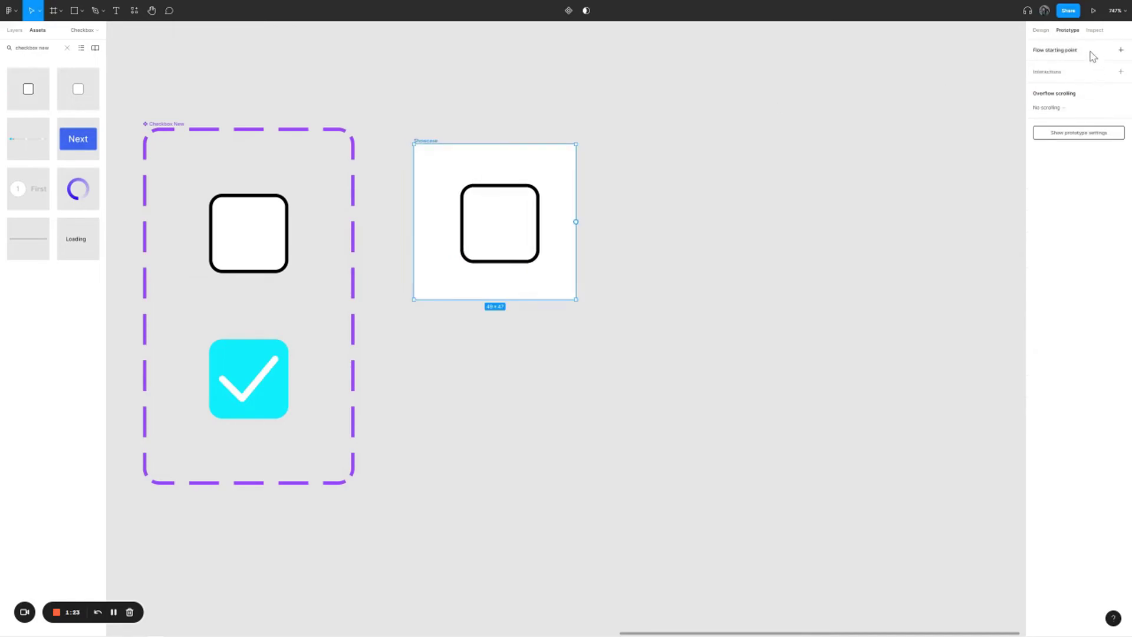
{"action": "left_click", "coordinate": [1084, 52]}
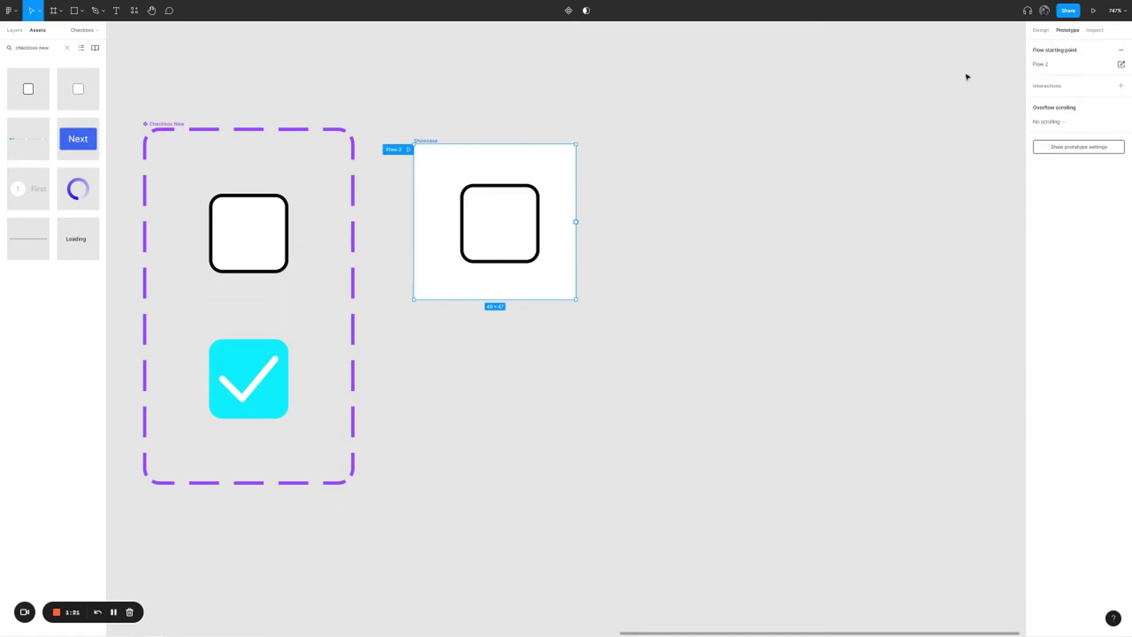
{"action": "double_click", "coordinate": [396, 149]}
{"action": "type", "text": "1"}
{"action": "type", "text": "howcase"}
{"action": "key", "text": "Return"}
{"action": "double_click", "coordinate": [399, 148]}
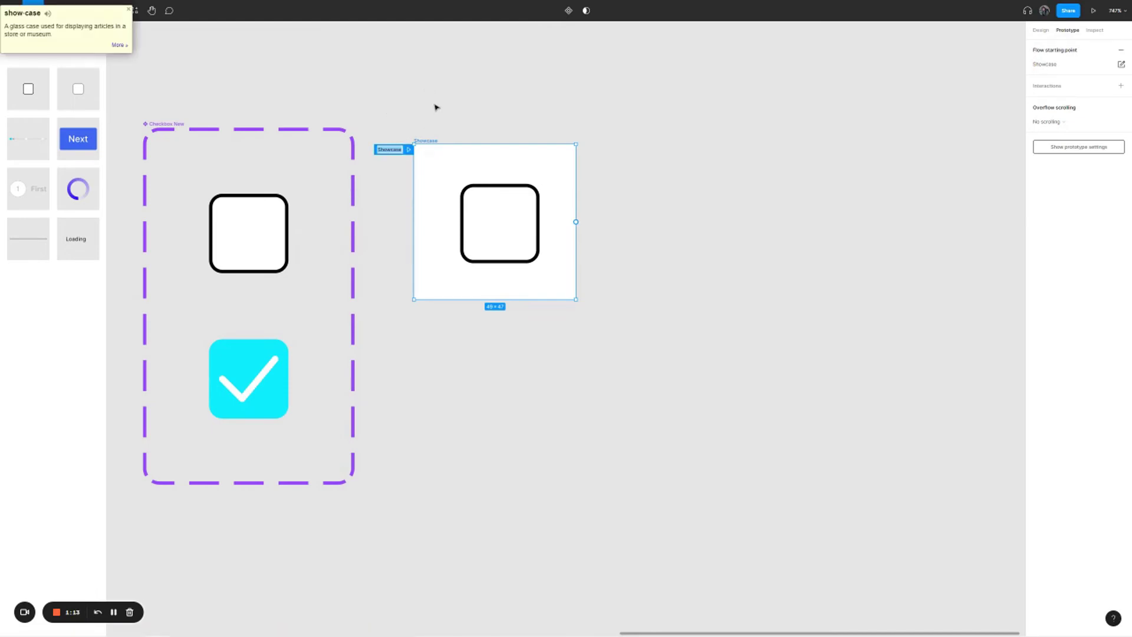
{"action": "key", "text": "Right"}
{"action": "type", "text": "New"}
{"action": "key", "text": "Return"}
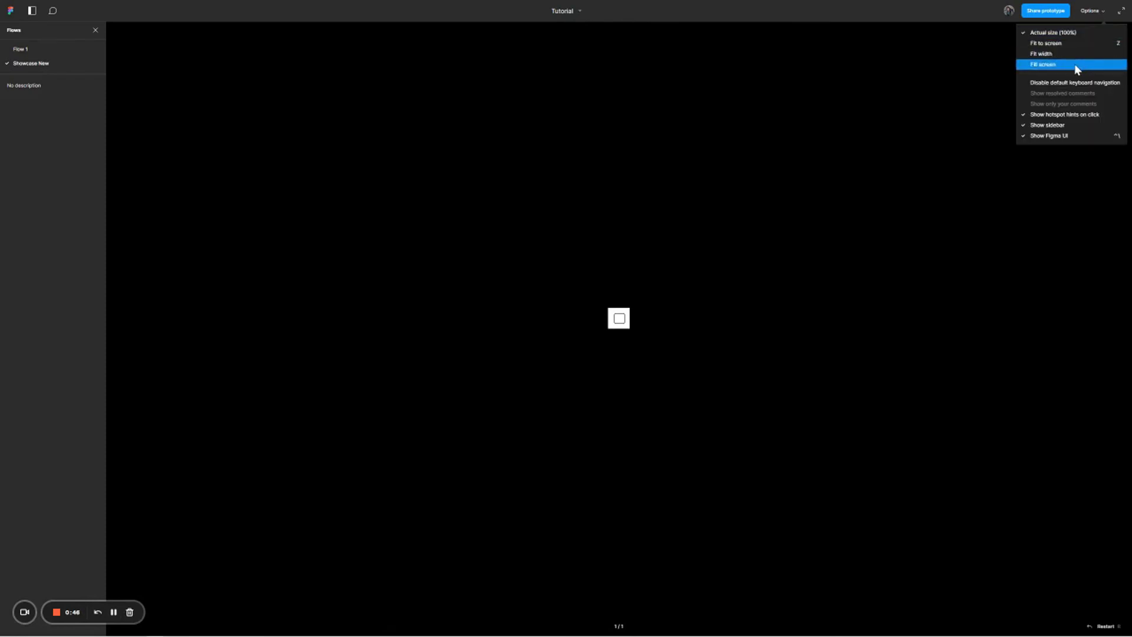
Set the prototype view to Fill screen, then tick and untick the checkbox to test toggling
{"action": "left_click", "coordinate": [1074, 64]}
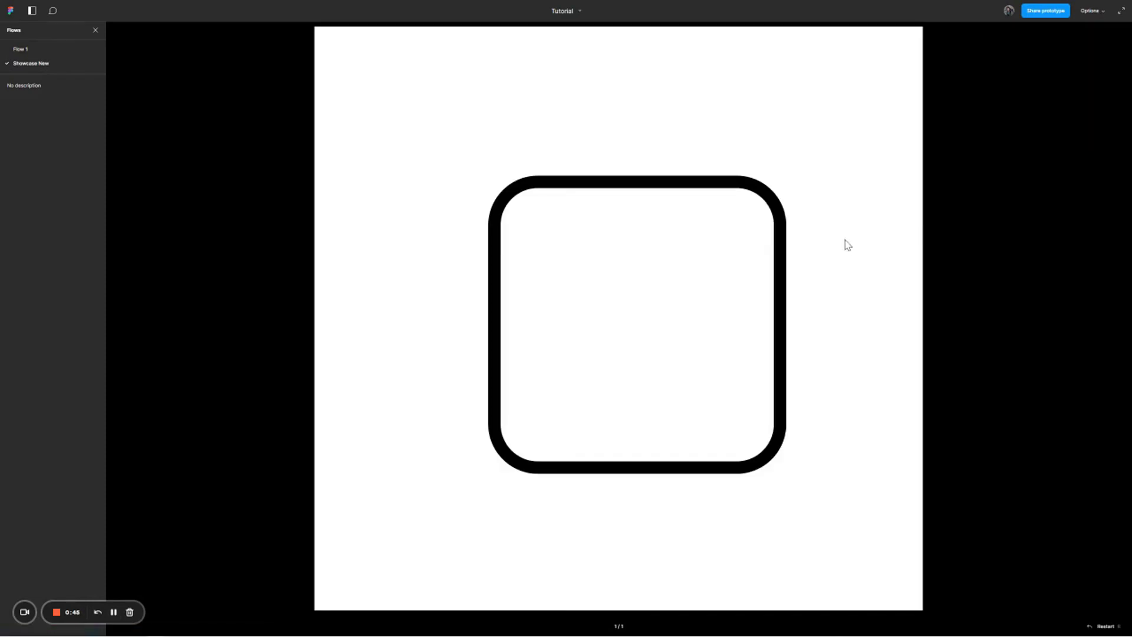
{"action": "left_click", "coordinate": [731, 299]}
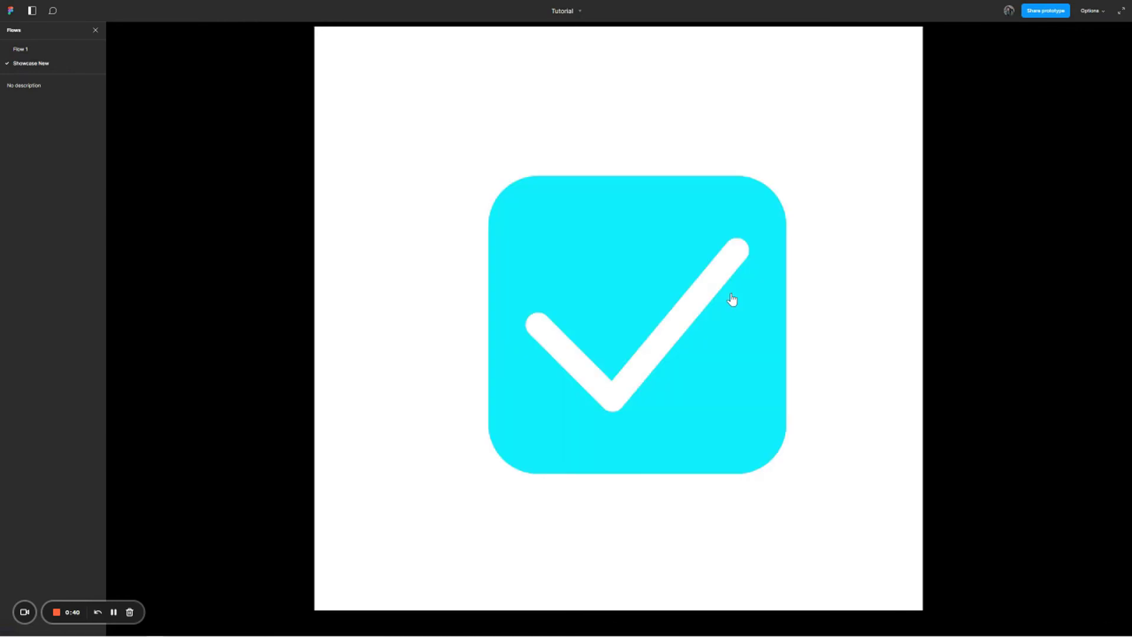
{"action": "left_click", "coordinate": [732, 300]}
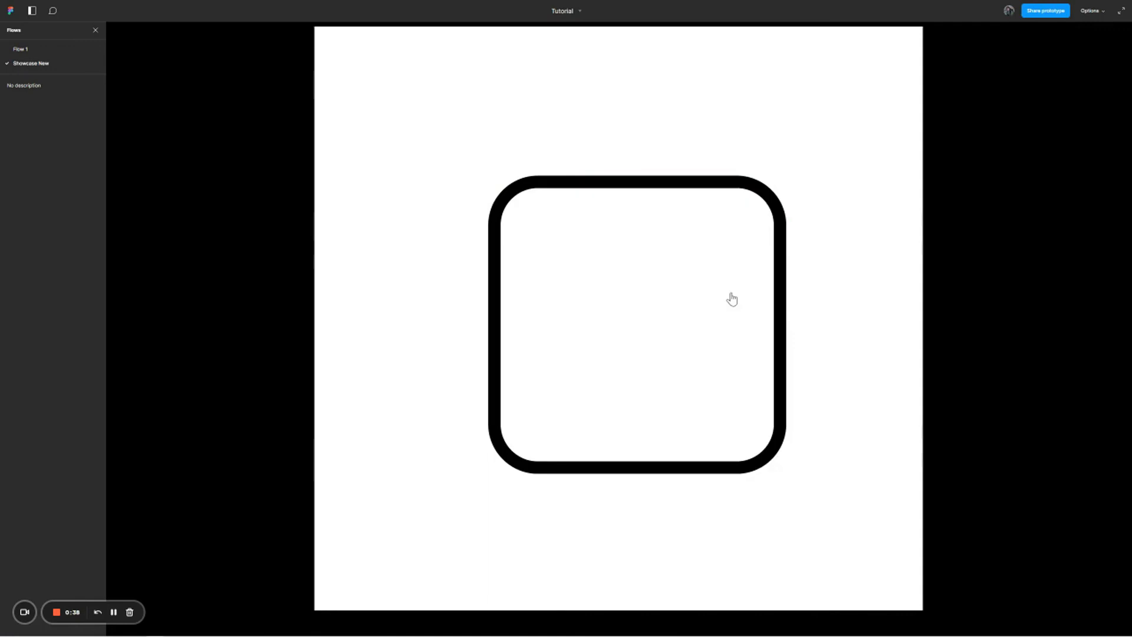